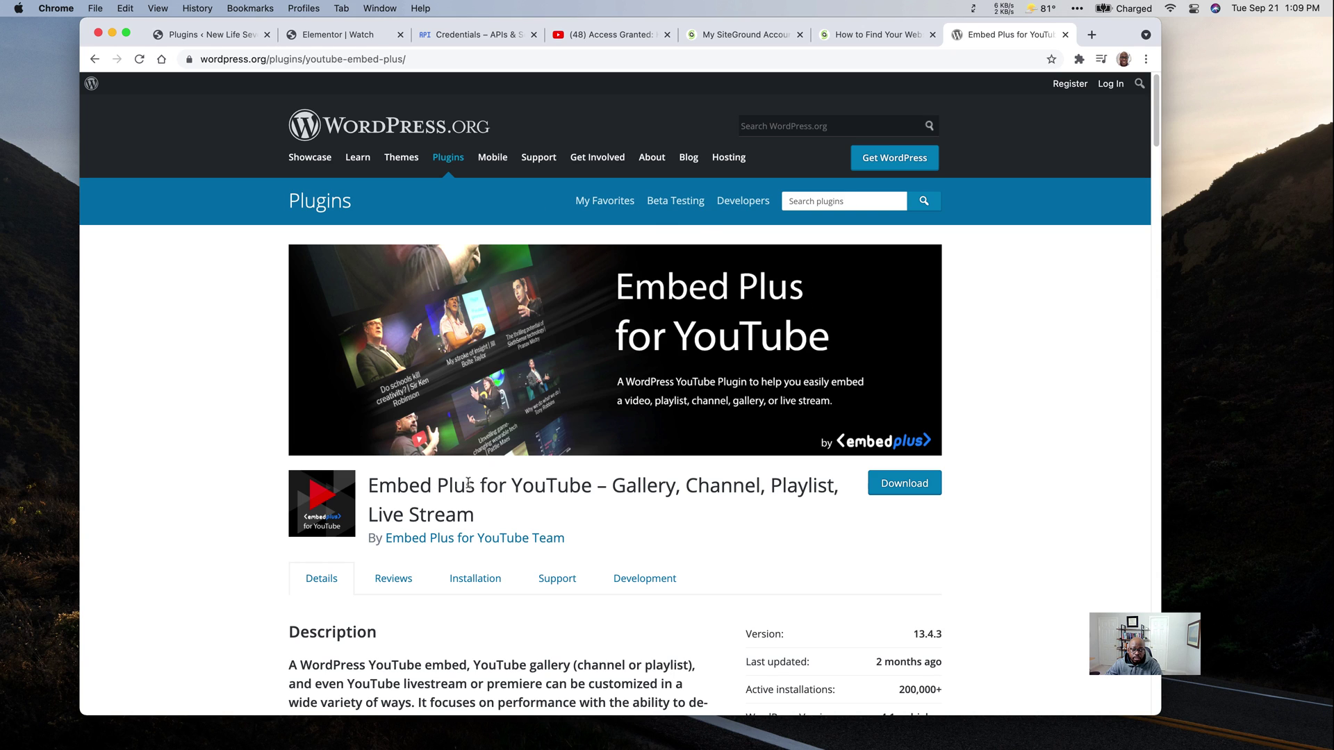
- Switch to the WordPress admin, activate the Embed Plus for YouTube plugin and open its YouTube Free settings
left_click(199, 38)
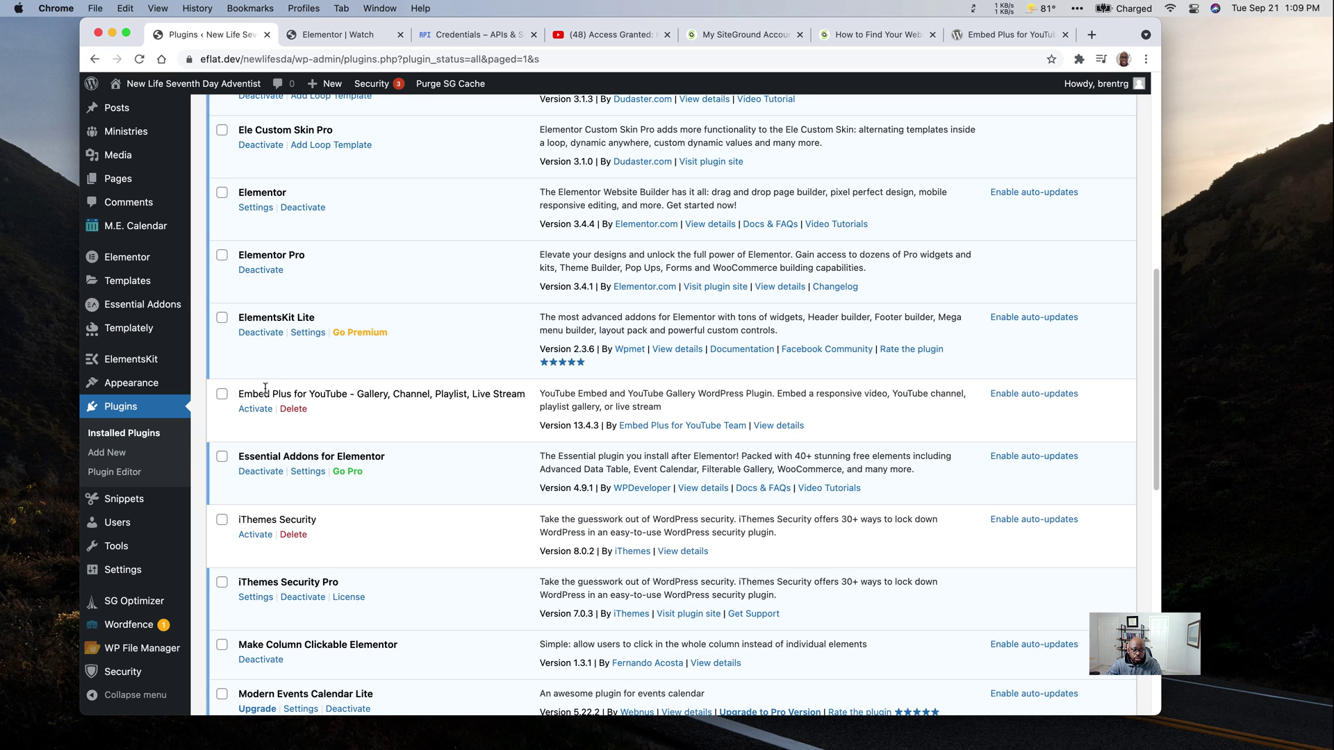
left_click(253, 410)
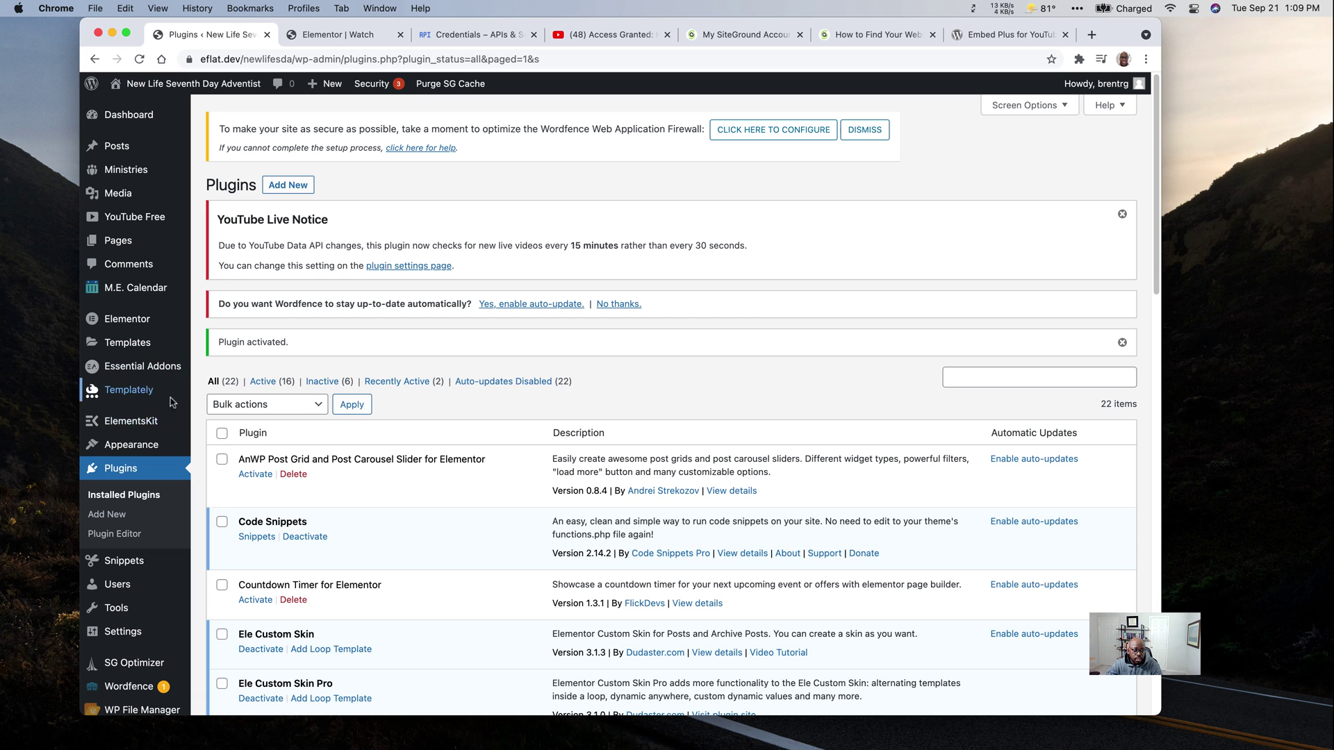
left_click(129, 218)
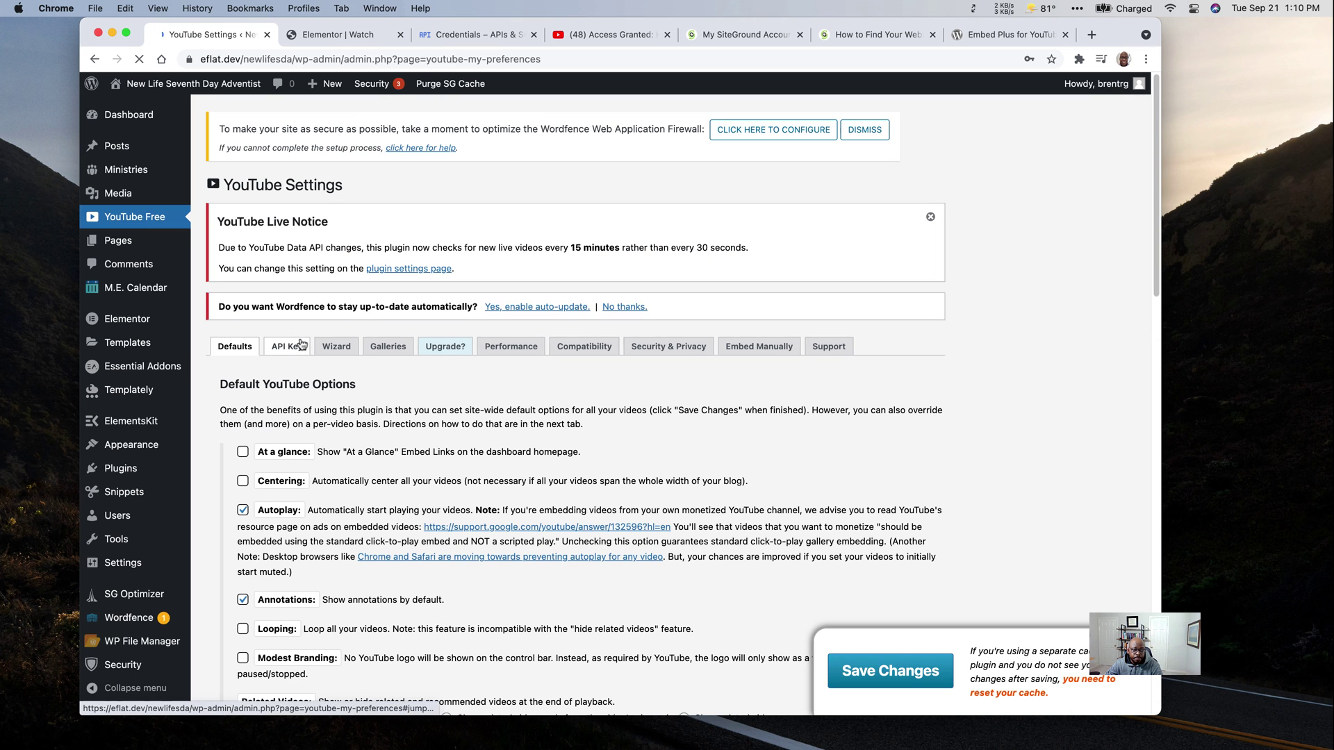
- Look through the plugin's default YouTube options
scroll(312, 368, "down", 5)
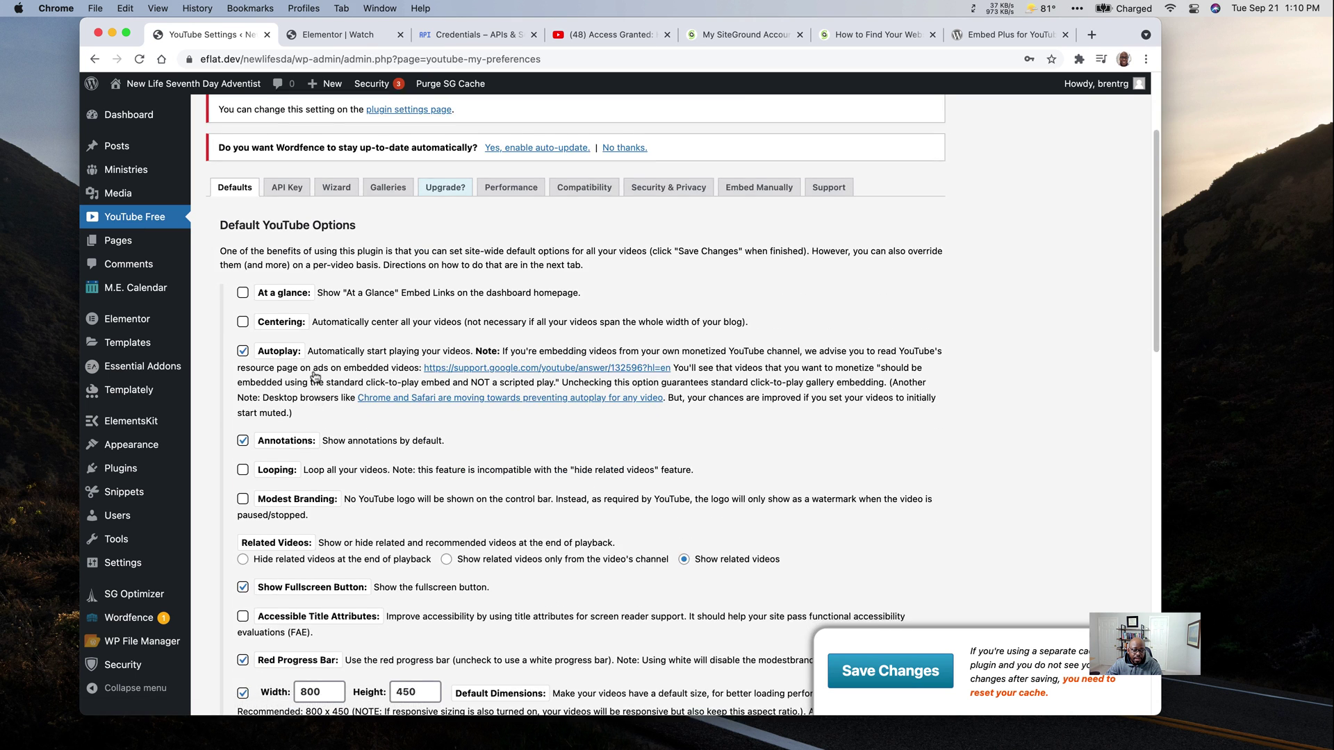
scroll(311, 372, "down", 6)
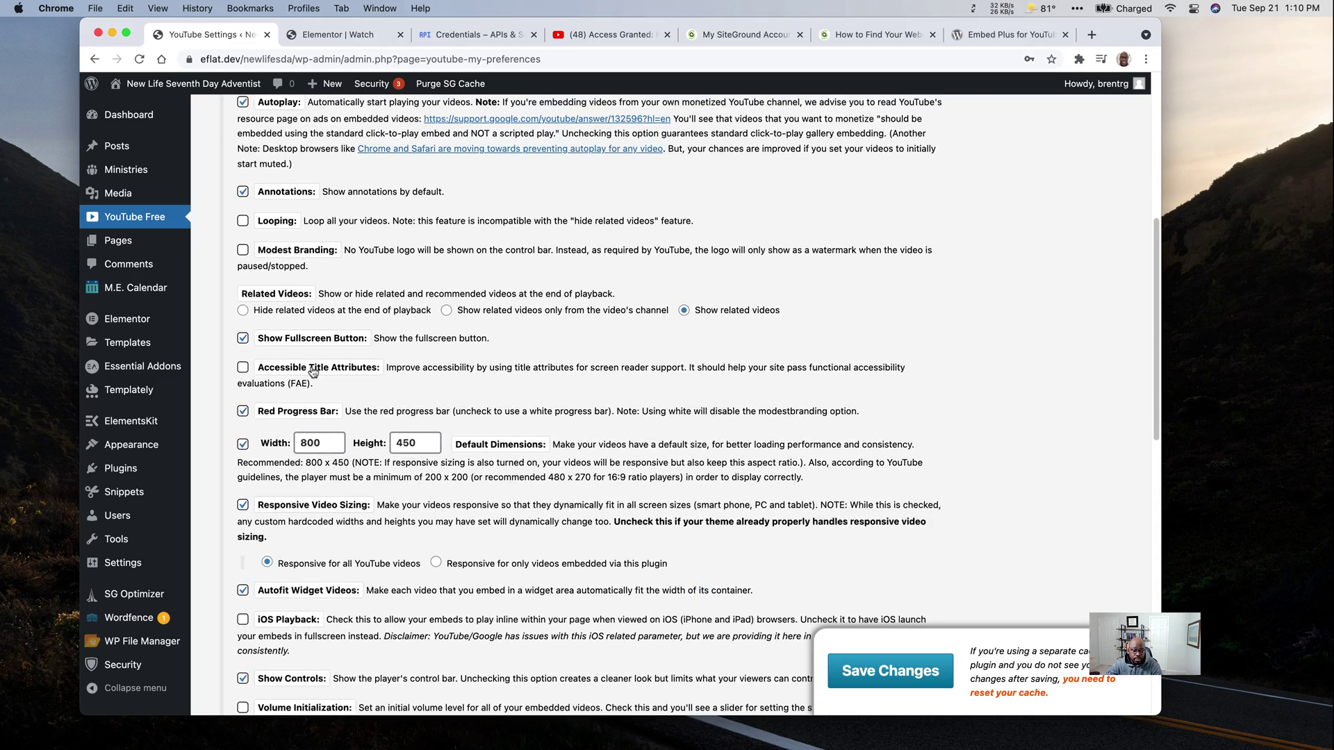
scroll(314, 372, "down", 4)
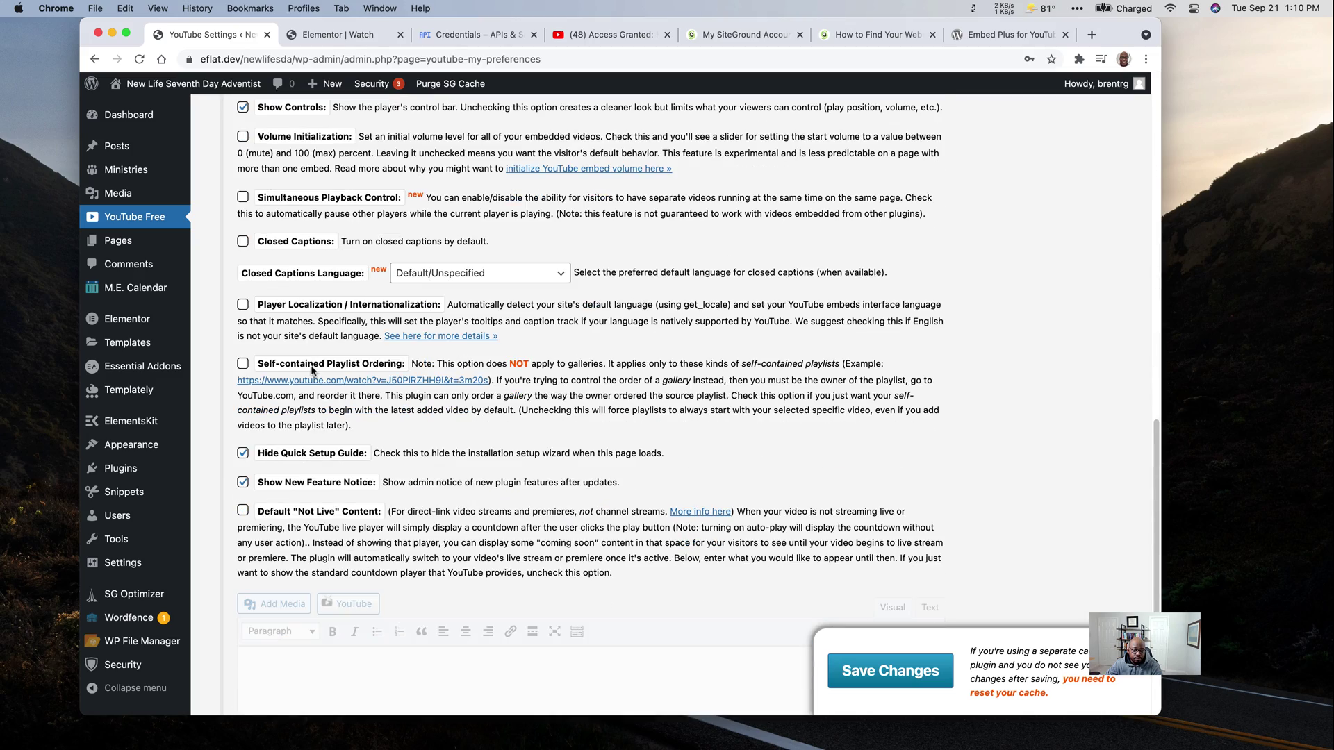
scroll(313, 371, "up", 15)
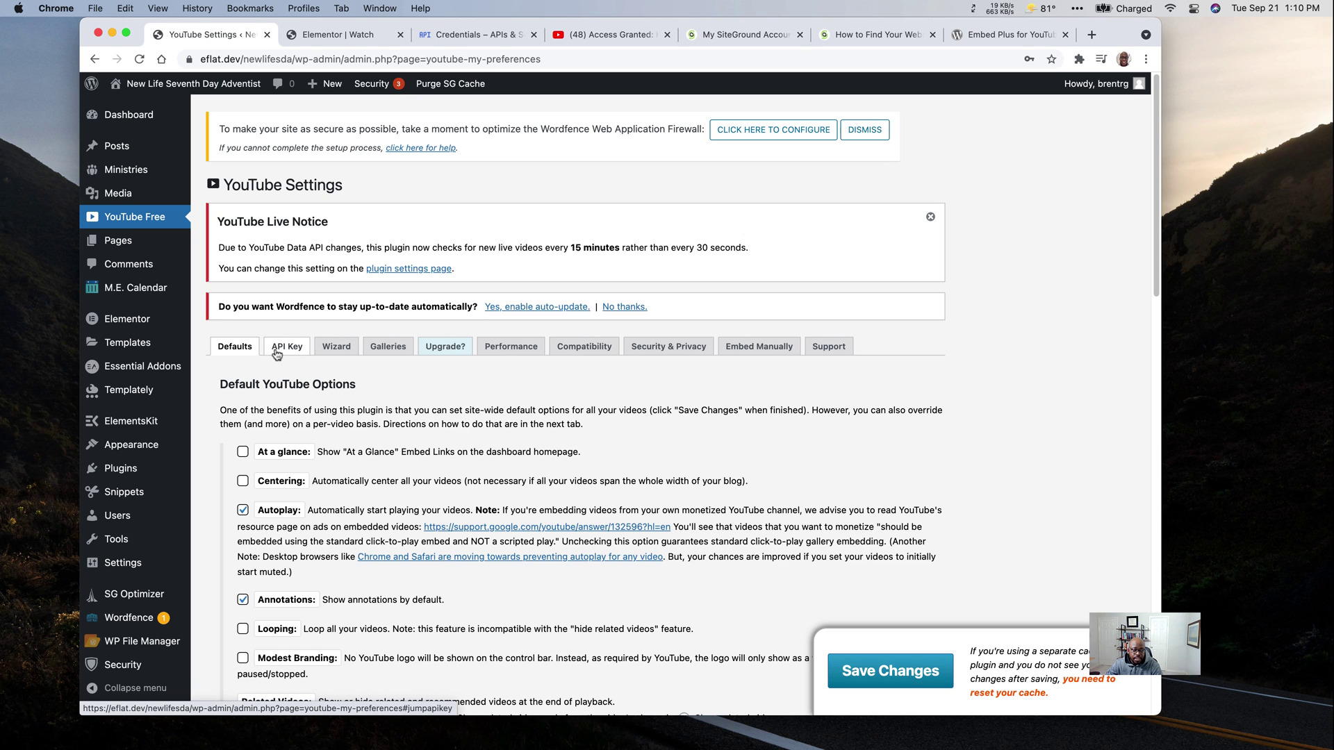
- Open the plugin's API key settings and view the linked guide on creating a YouTube API key, closing it when done
left_click(283, 352)
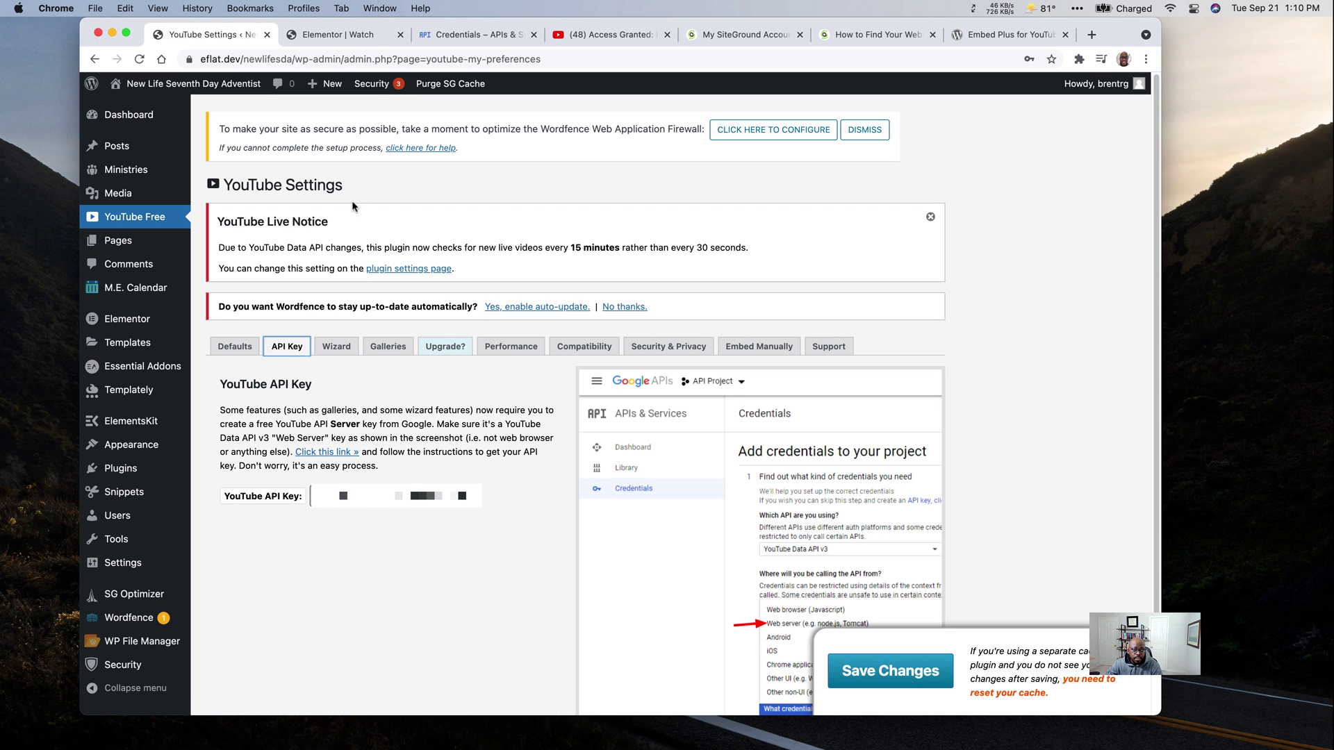
left_click(317, 452)
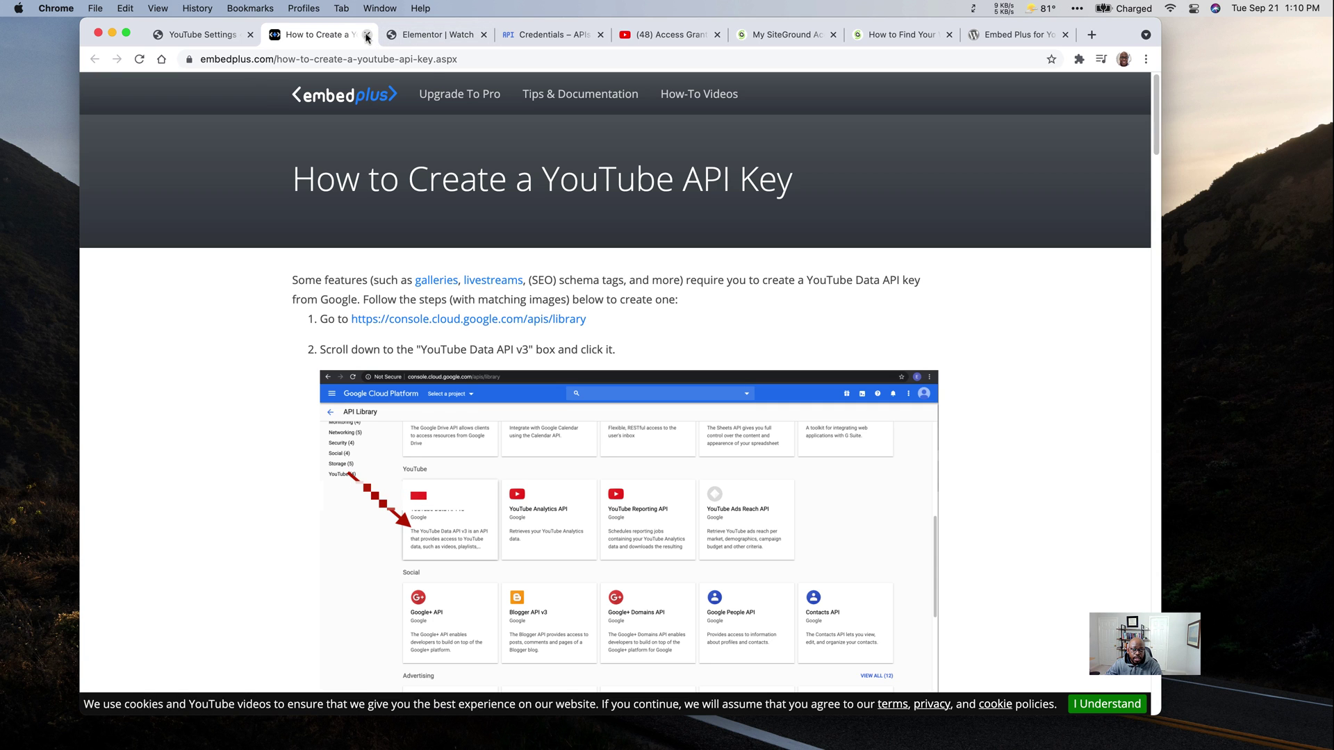
key("super+w")
- Switch to Google Cloud Platform, create a new project named "Test church" and make it the active project
left_click(417, 35)
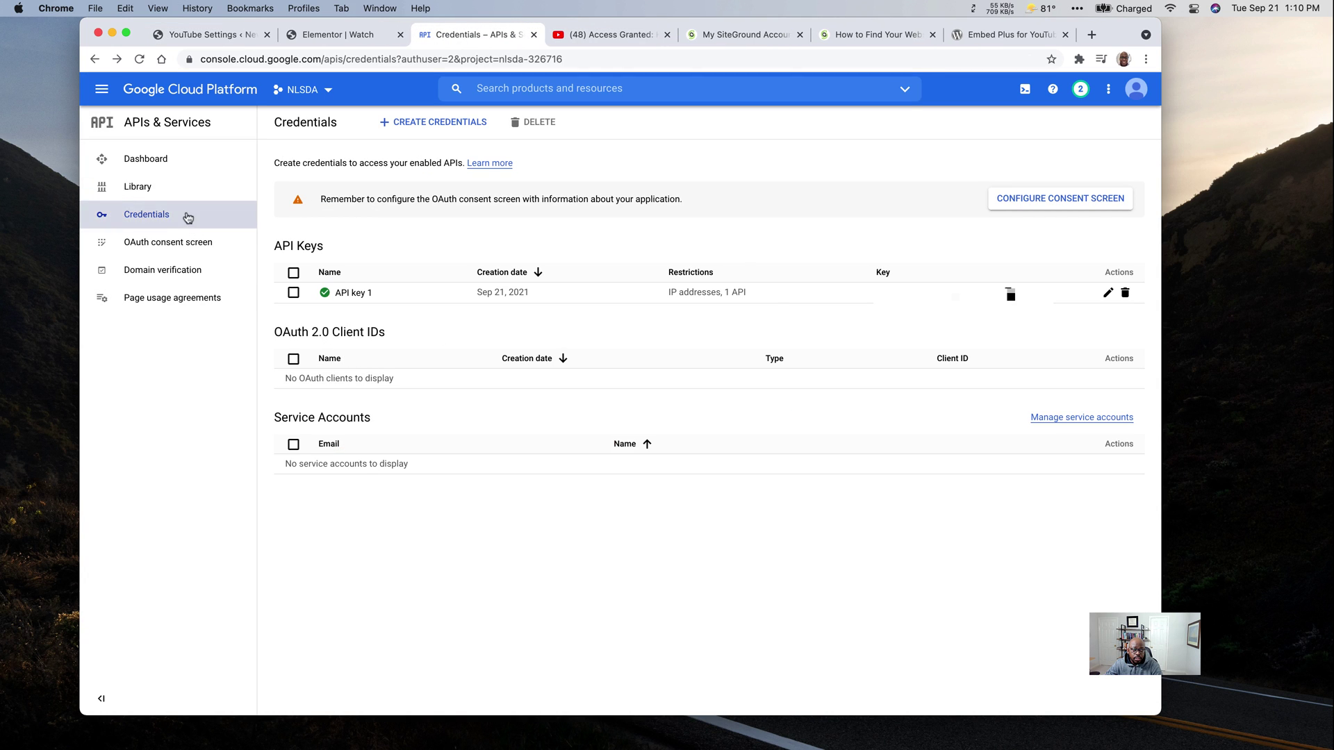
left_click(189, 92)
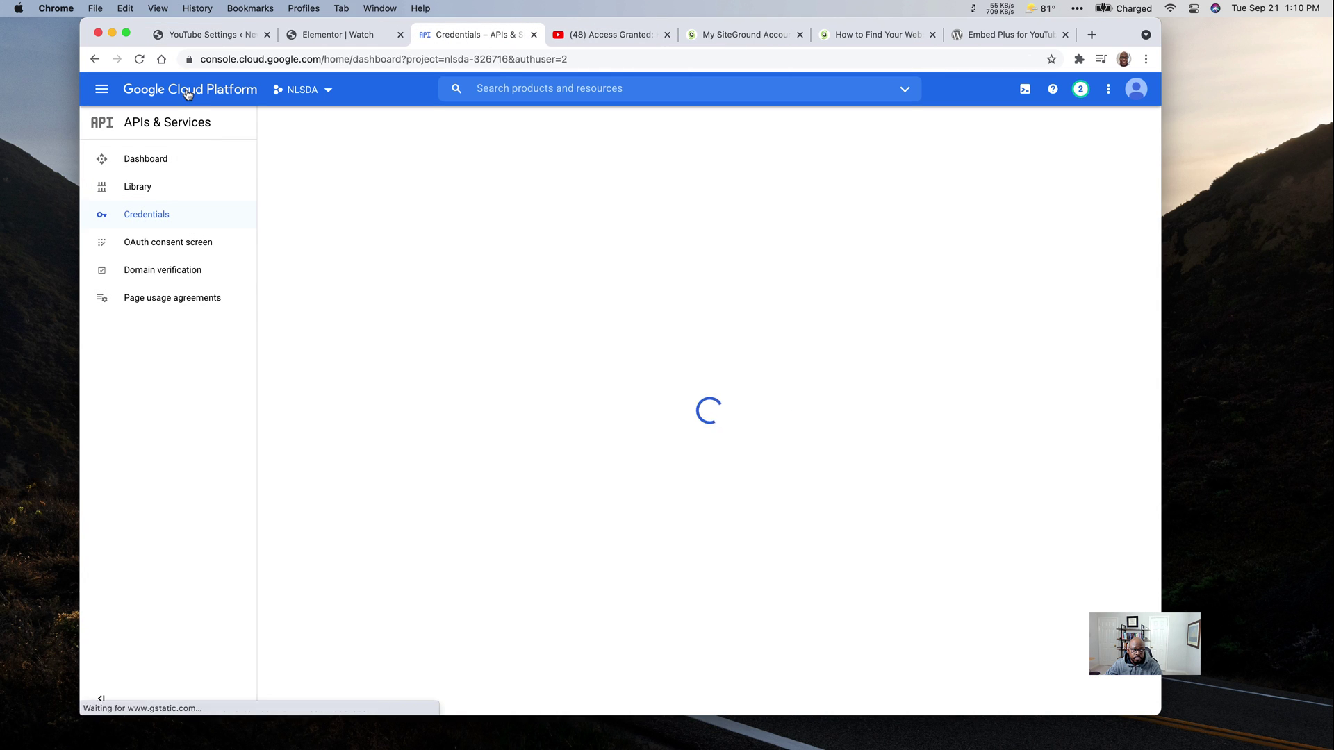
left_click(325, 91)
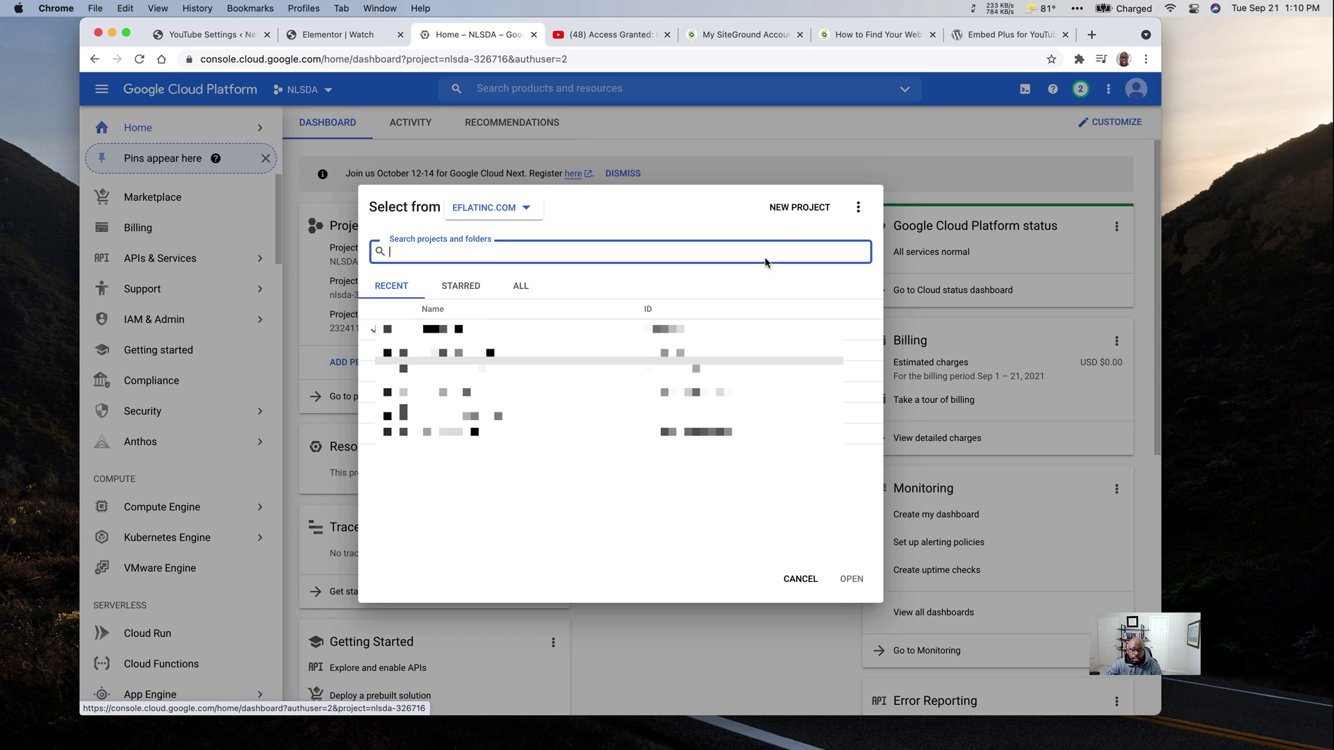
left_click(793, 208)
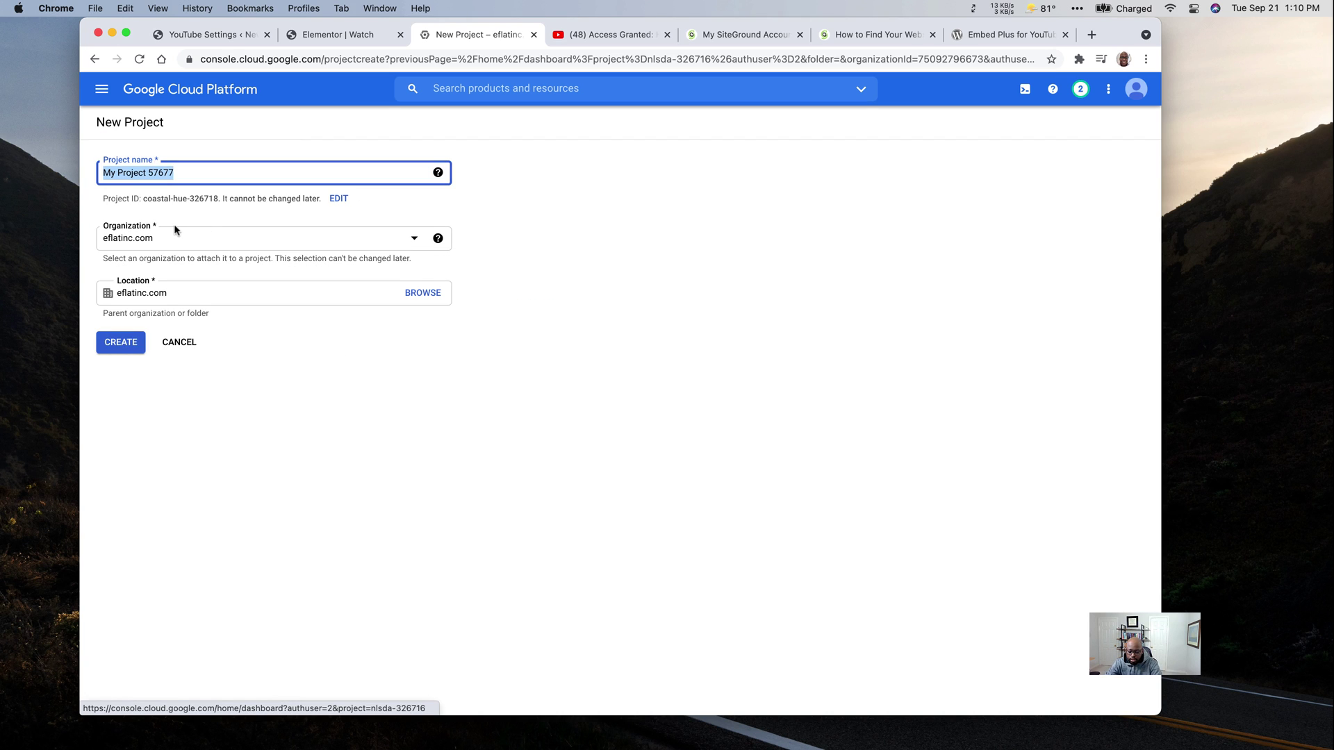
type("Test church")
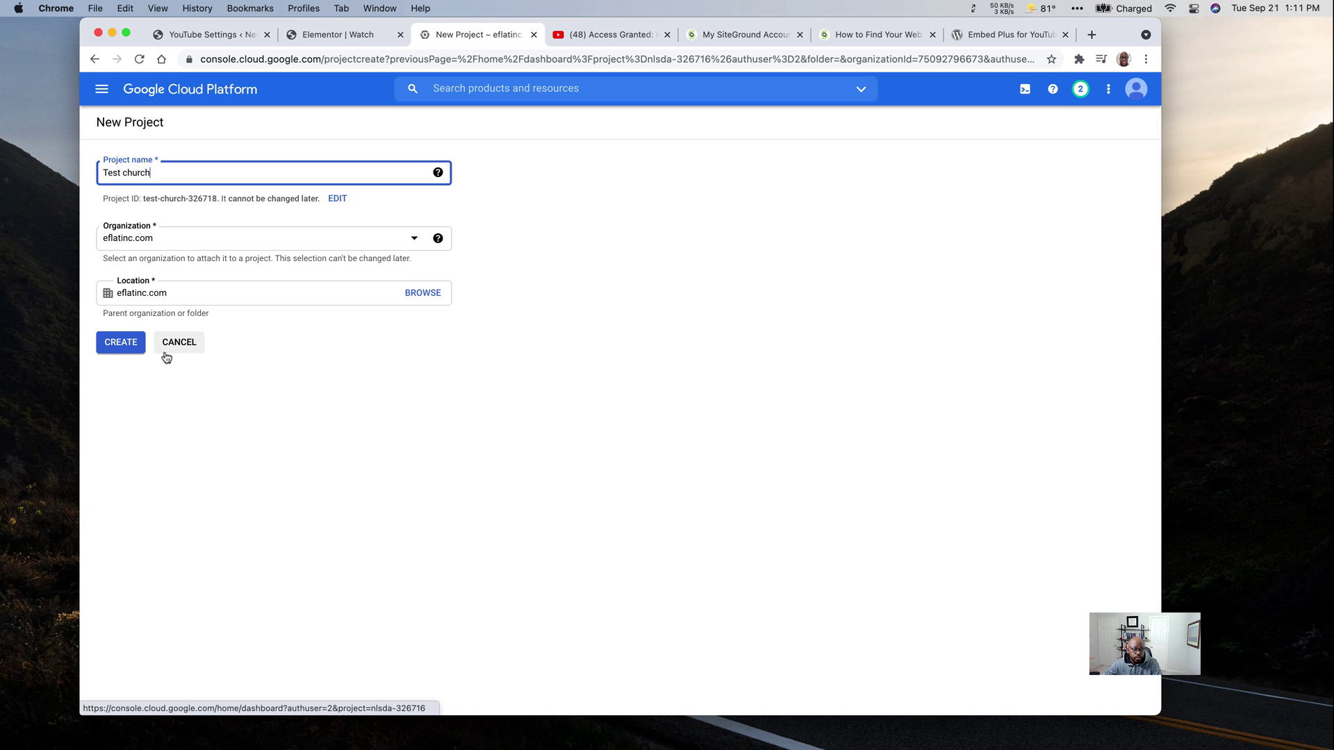
left_click(118, 344)
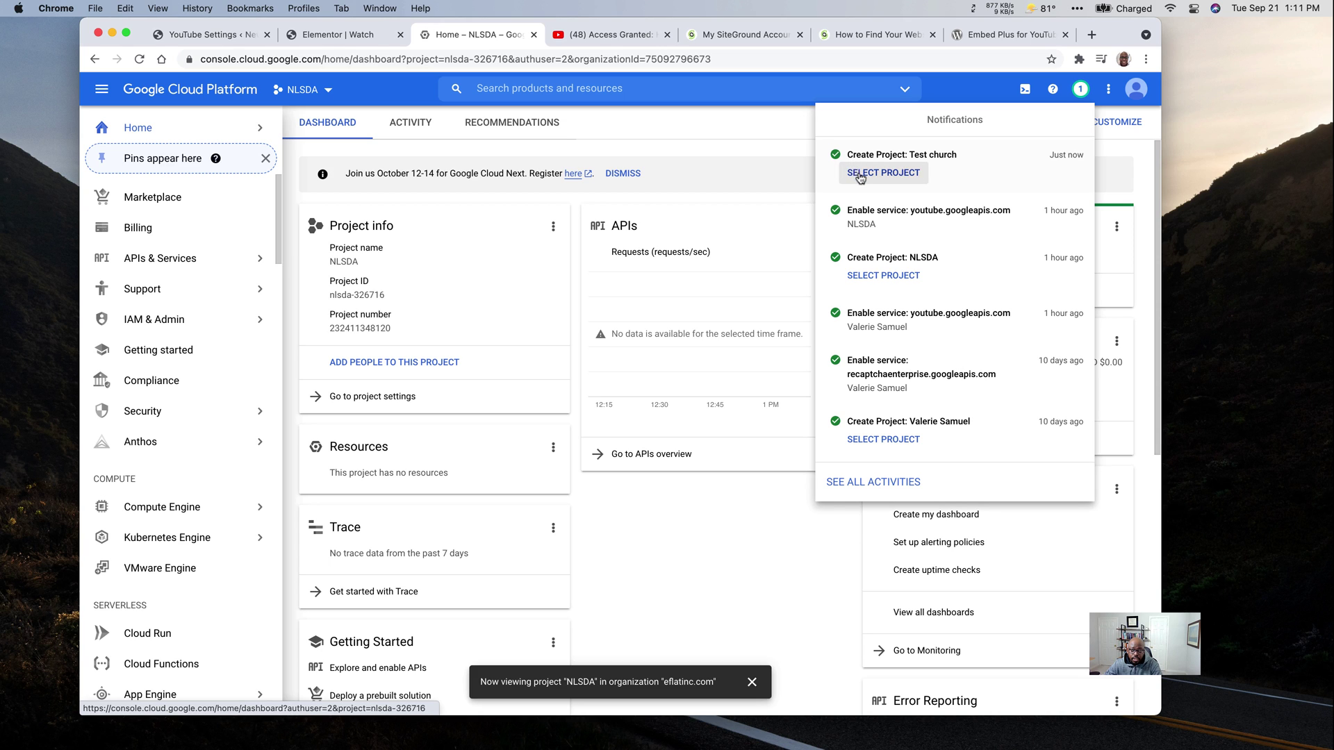
left_click(873, 177)
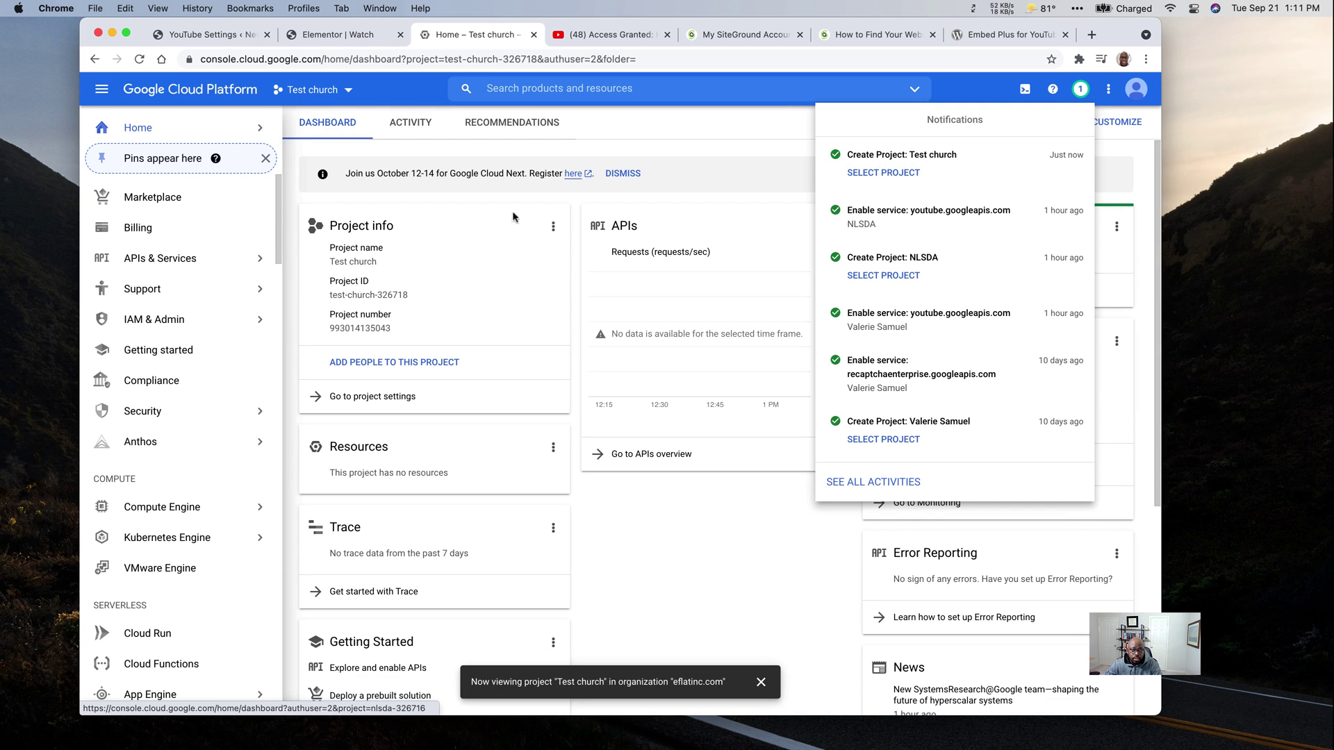
left_click(672, 139)
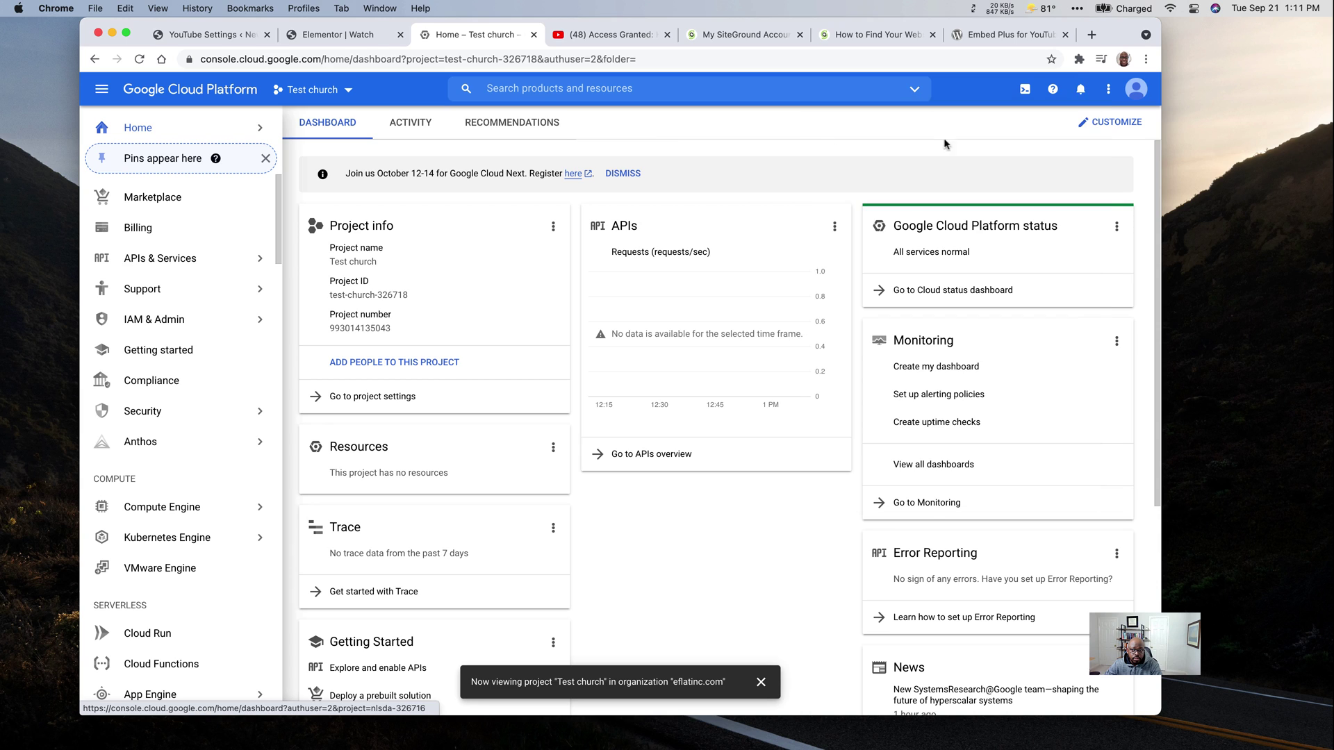
- Find YouTube Data API v3 in the API Library and enable it for the Test church project
left_click(630, 456)
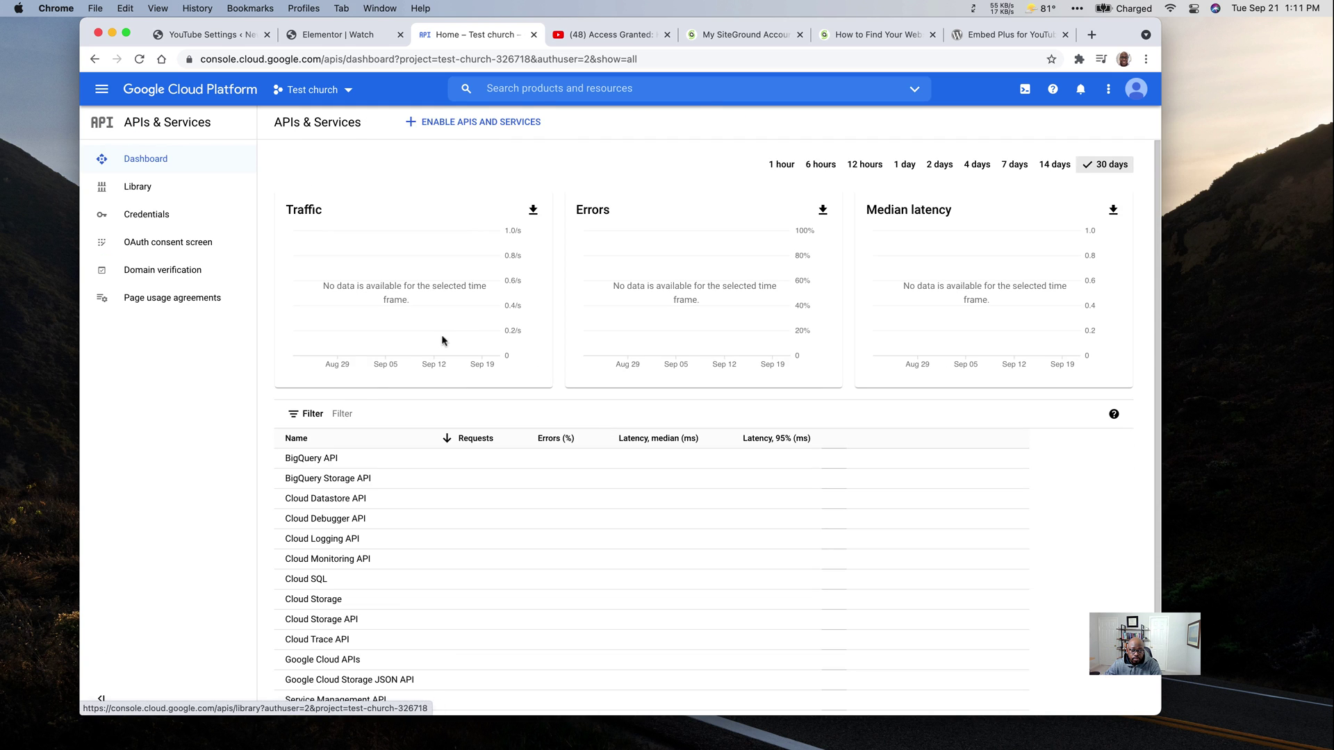
left_click(139, 186)
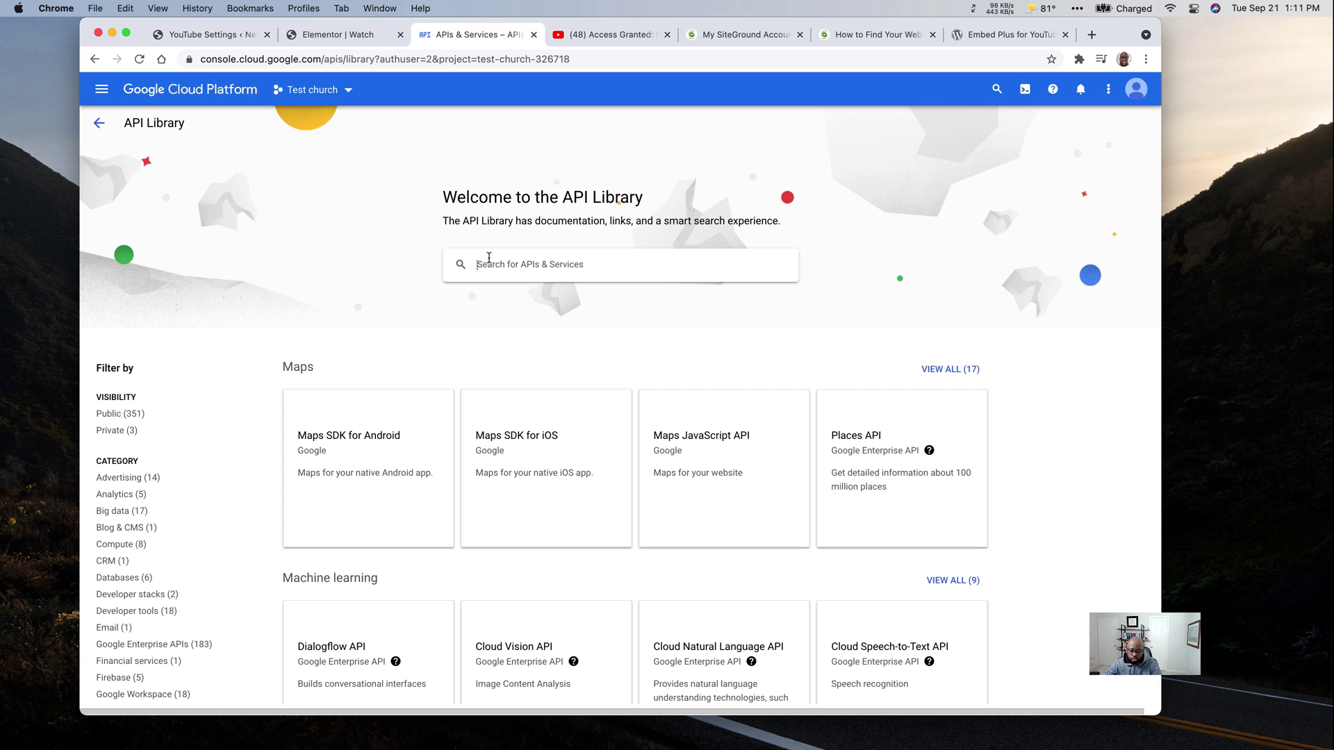
type("you")
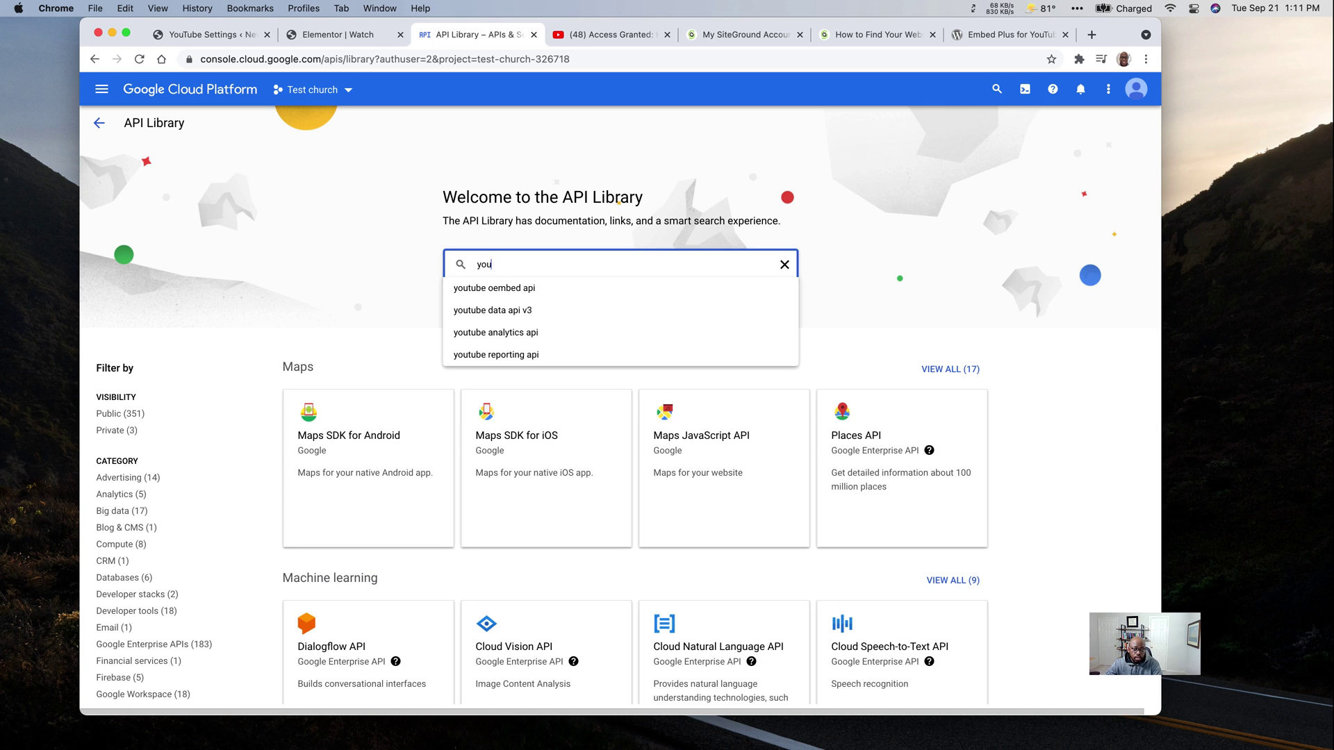
left_click(503, 312)
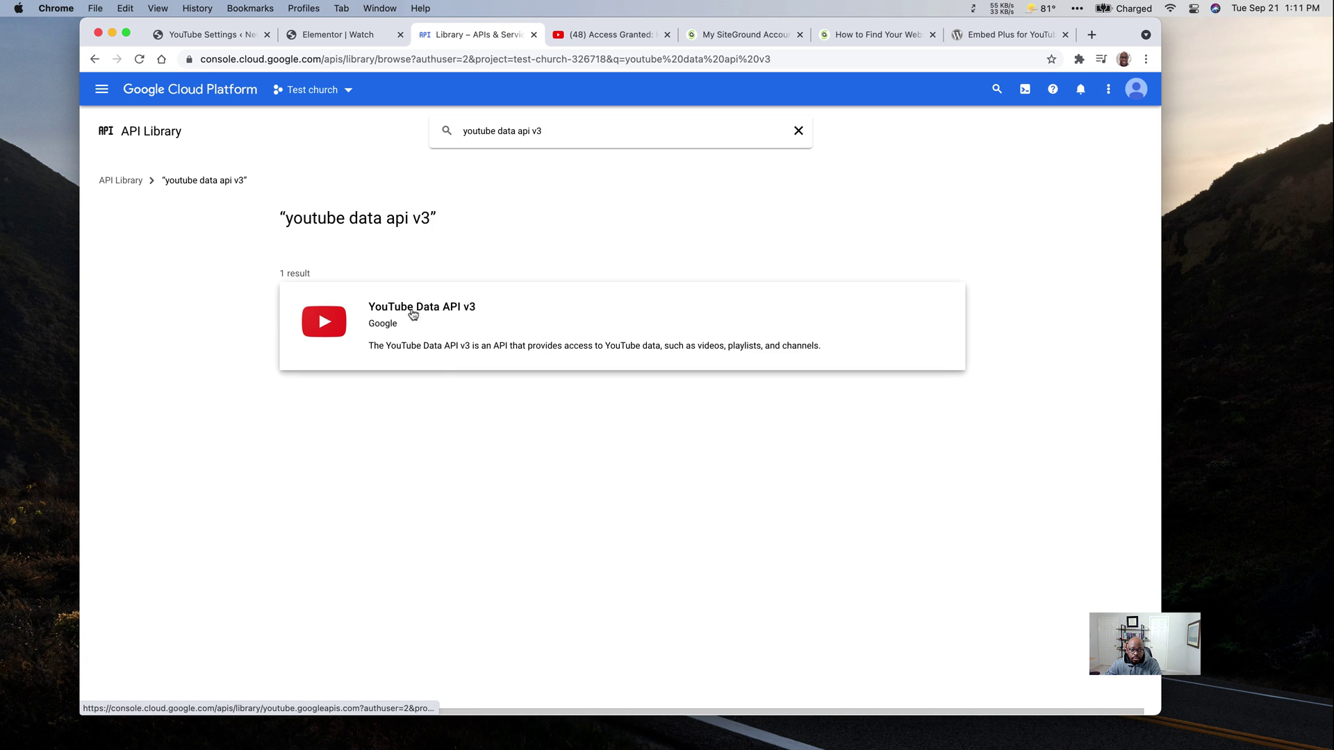
left_click(413, 314)
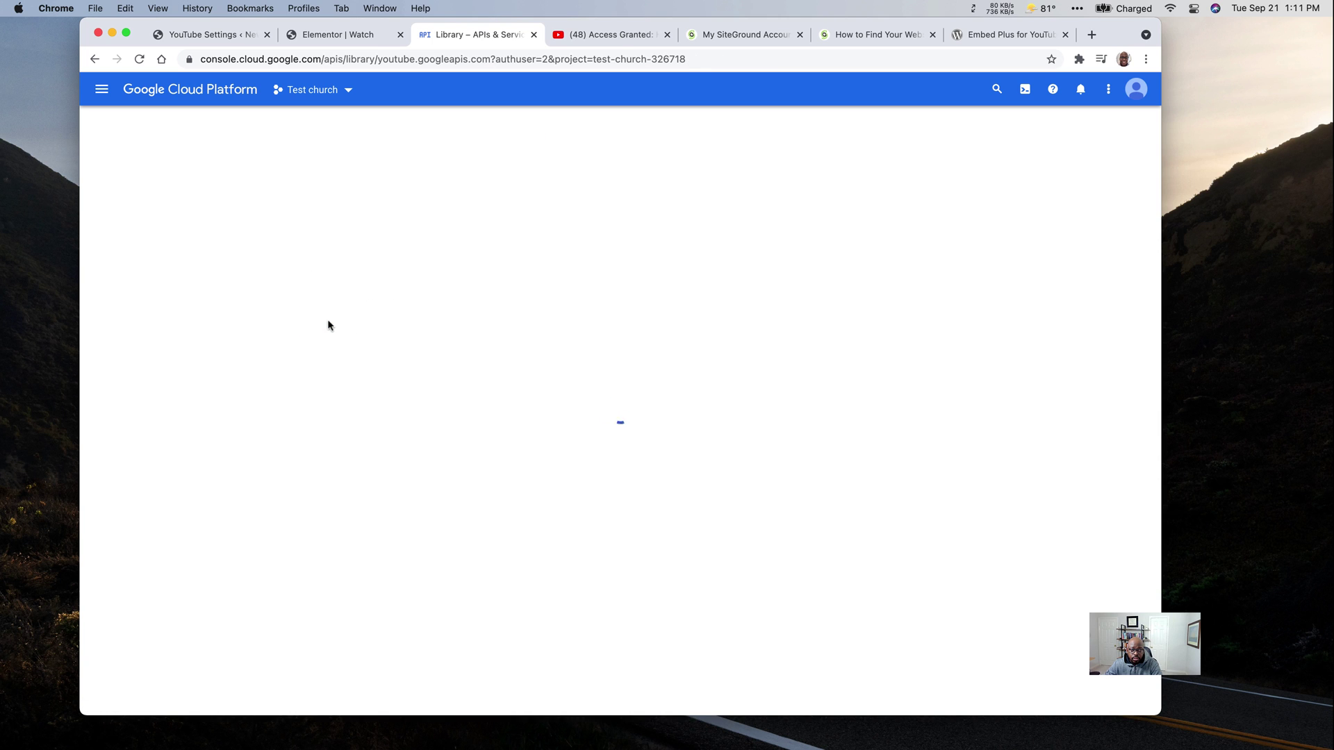
left_click(237, 278)
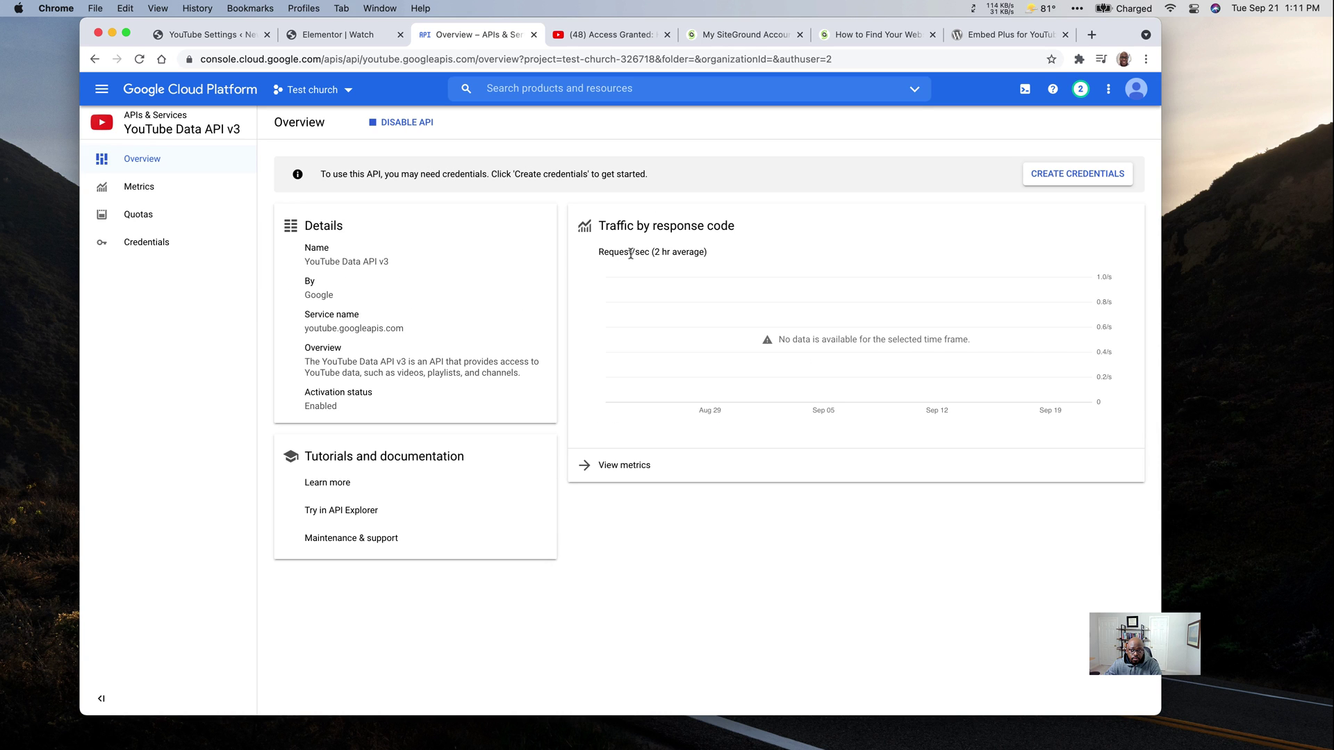
- Create an API key credential for YouTube Data API v3 with access to public data
left_click(1088, 176)
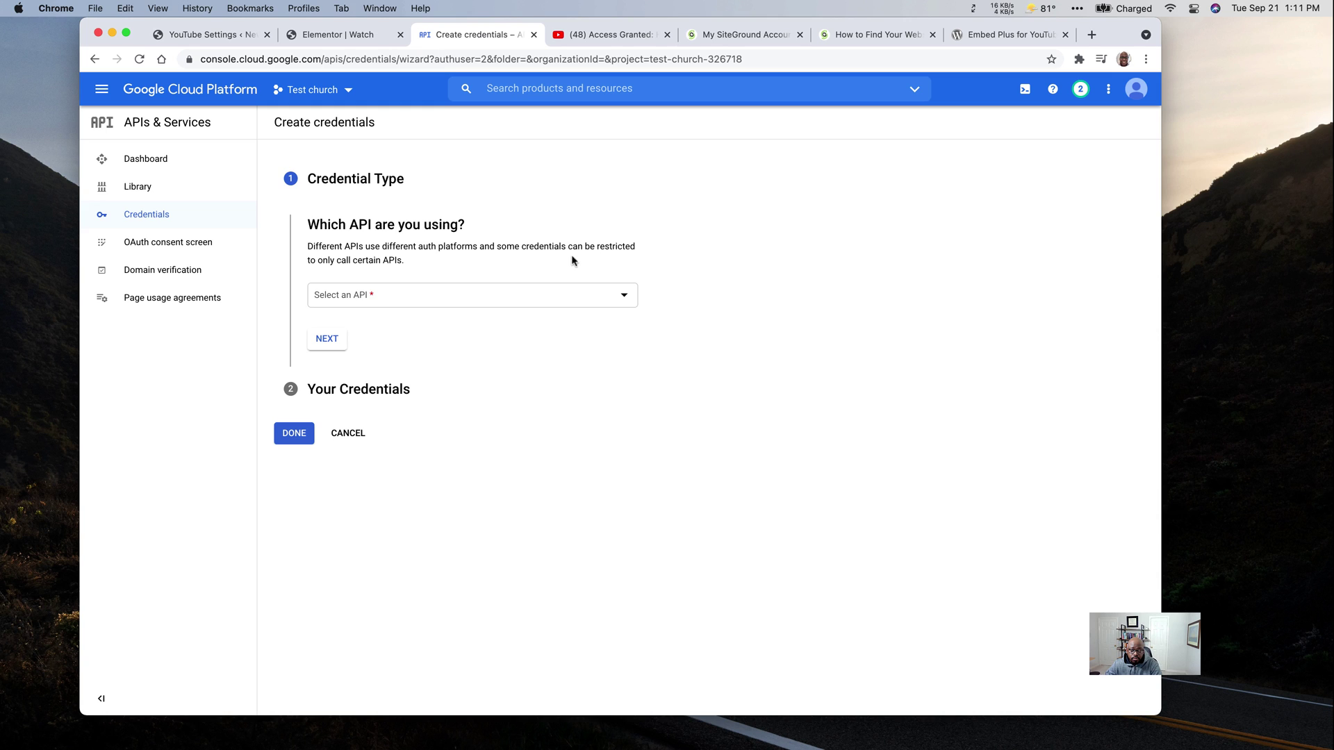
left_click(530, 300)
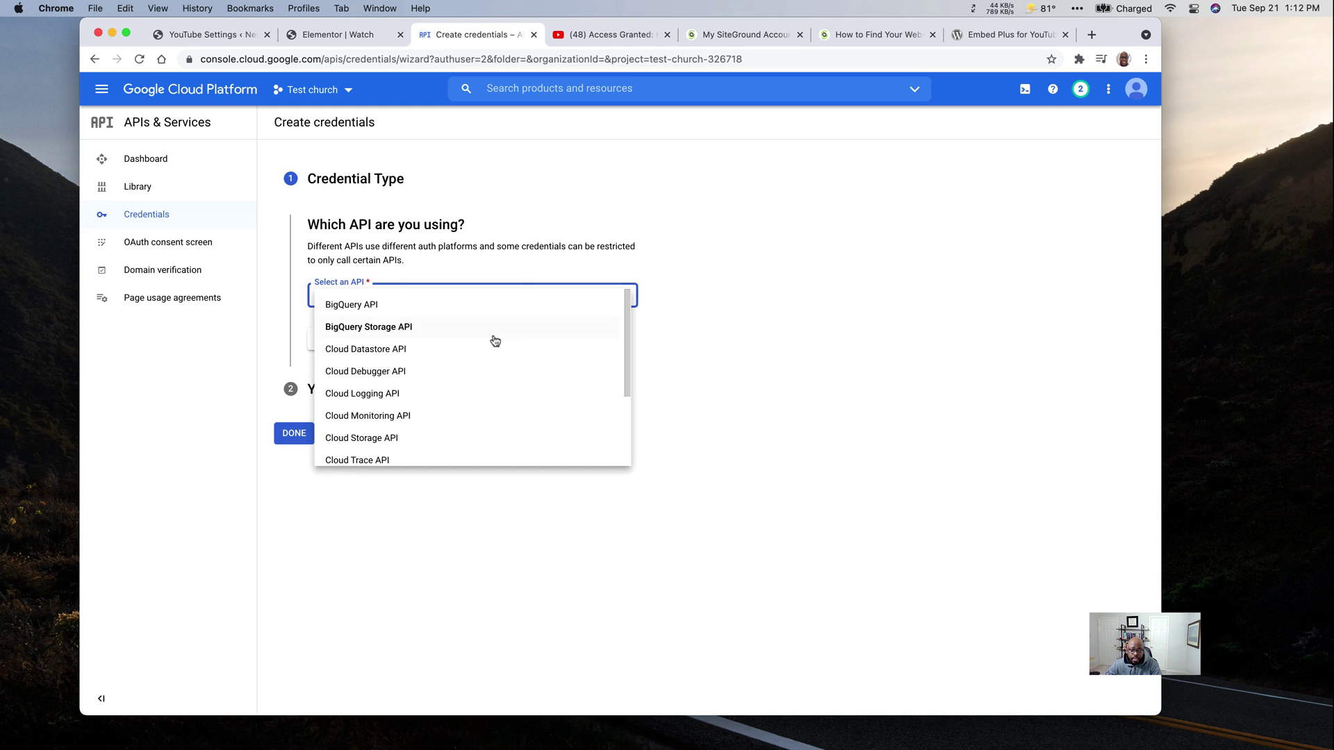
scroll(430, 376, "down", 3)
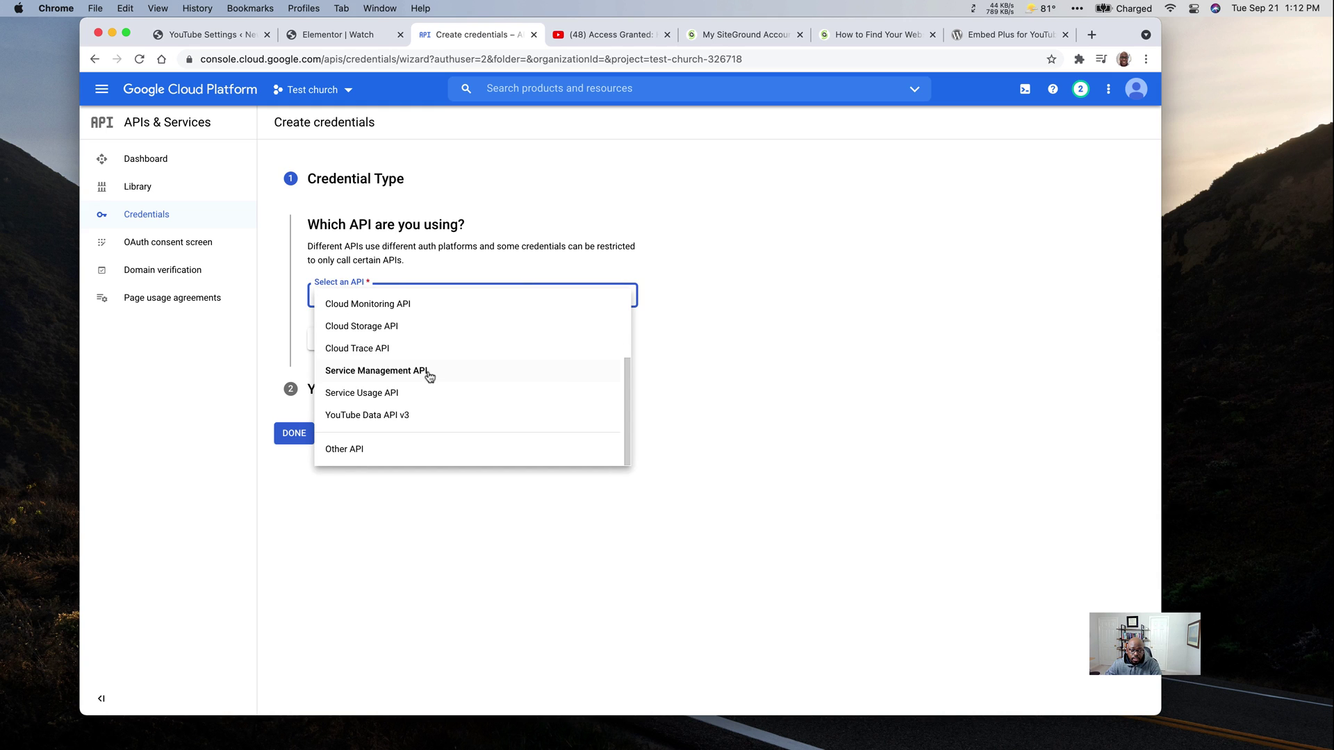
left_click(382, 417)
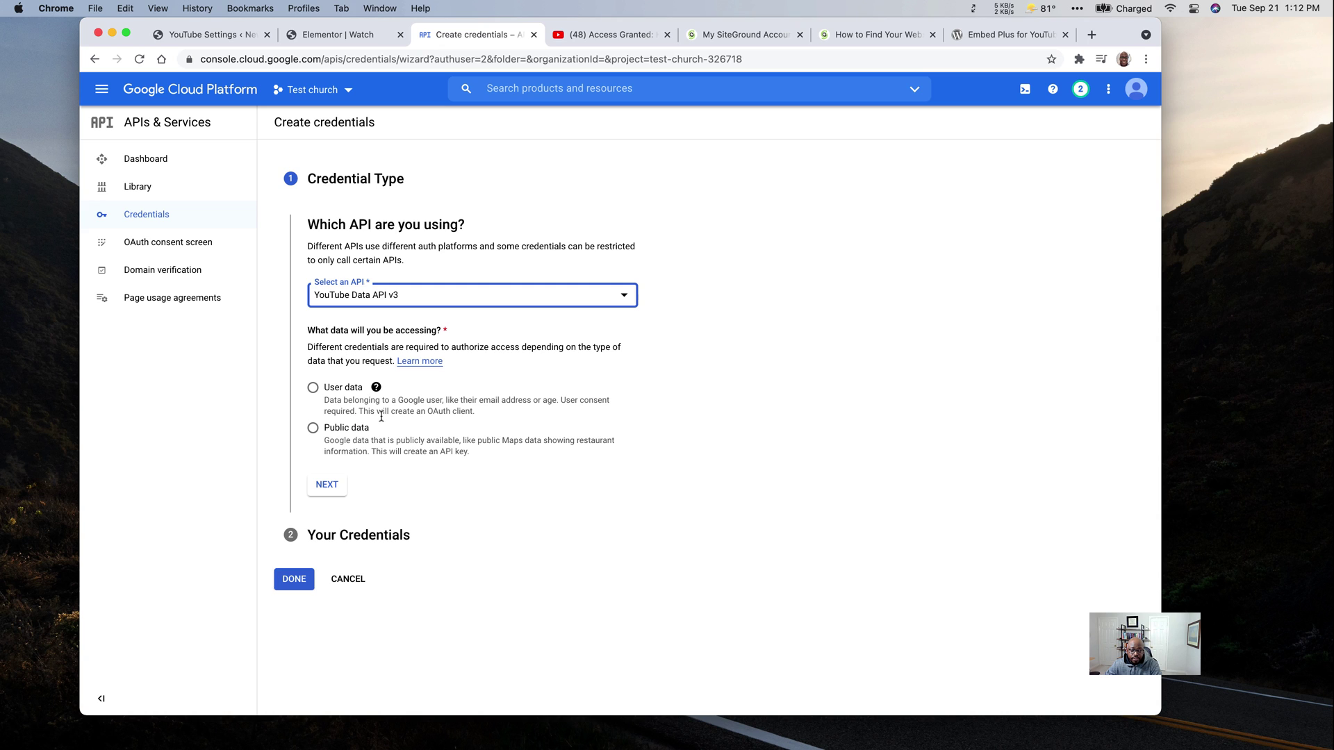
left_click(313, 428)
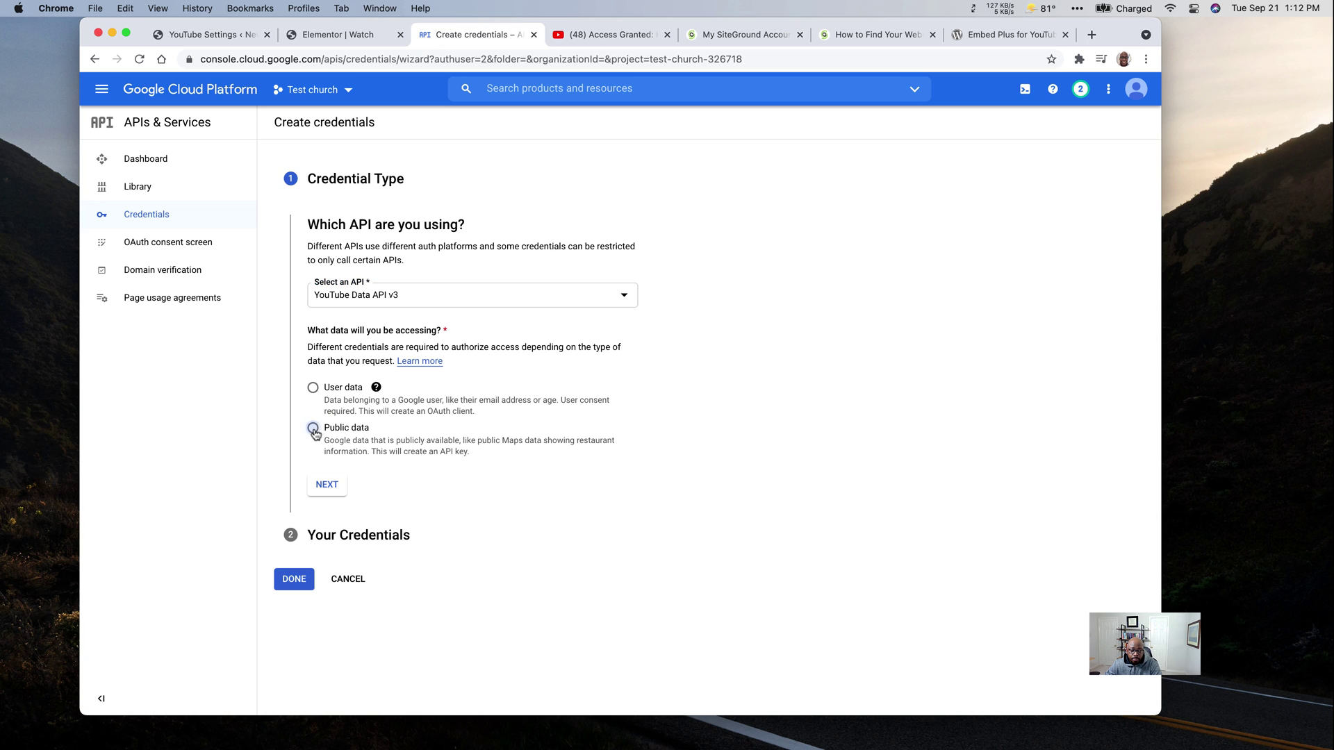
left_click(333, 487)
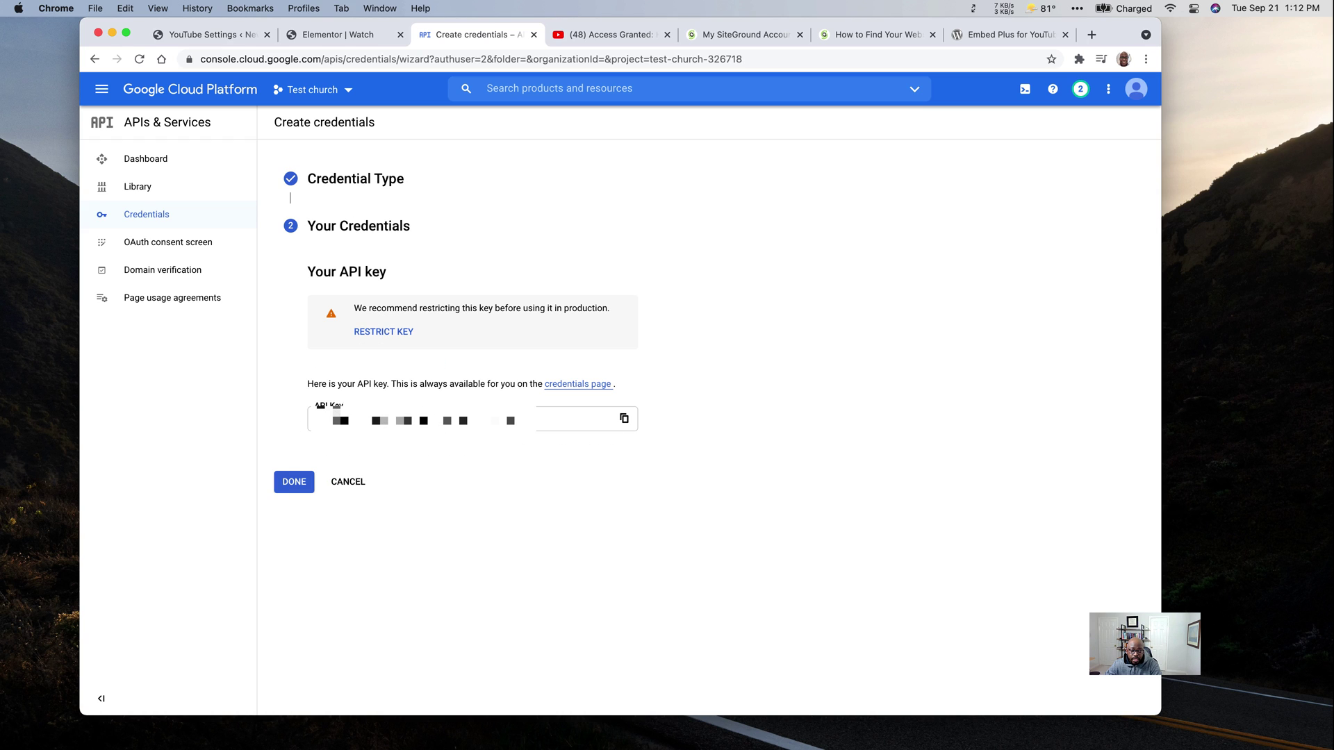
- Open the restrictions of the new API key and set its application restriction to IP addresses (web servers, cron jobs, etc.)
left_click(384, 333)
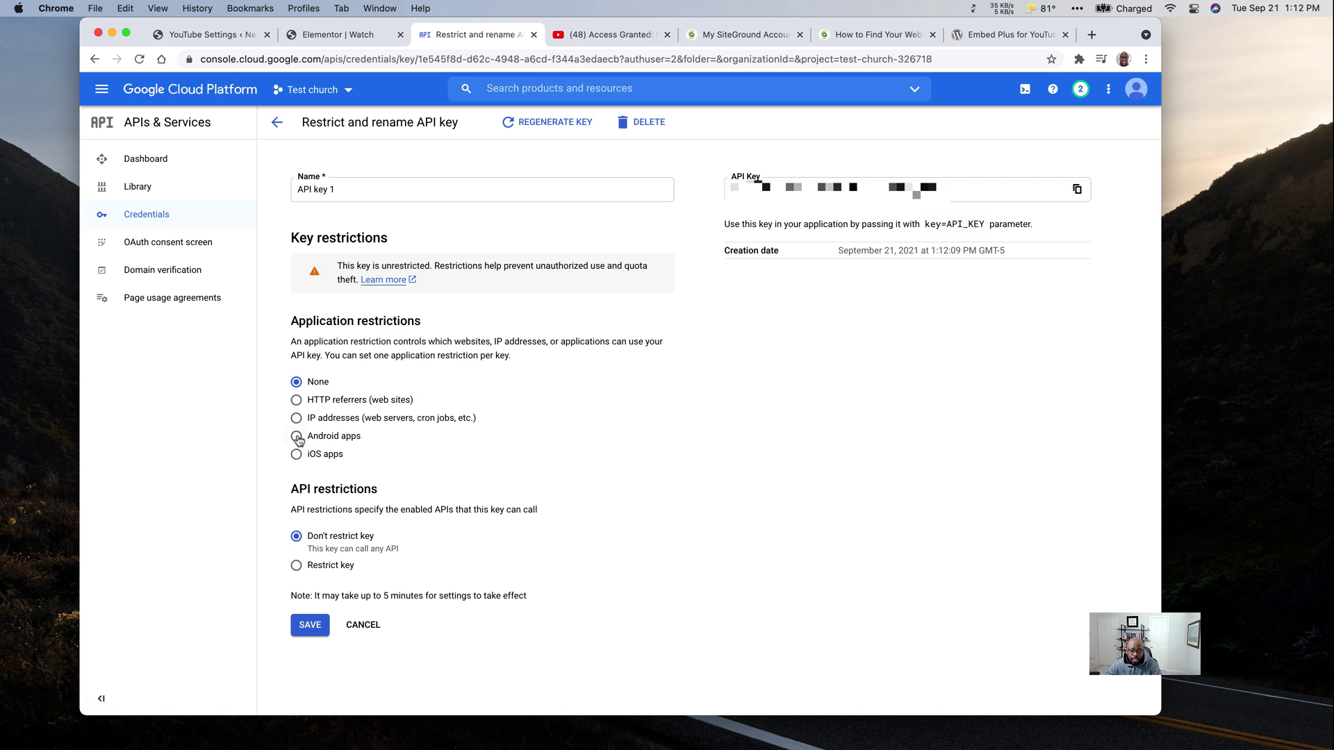
left_click(296, 419)
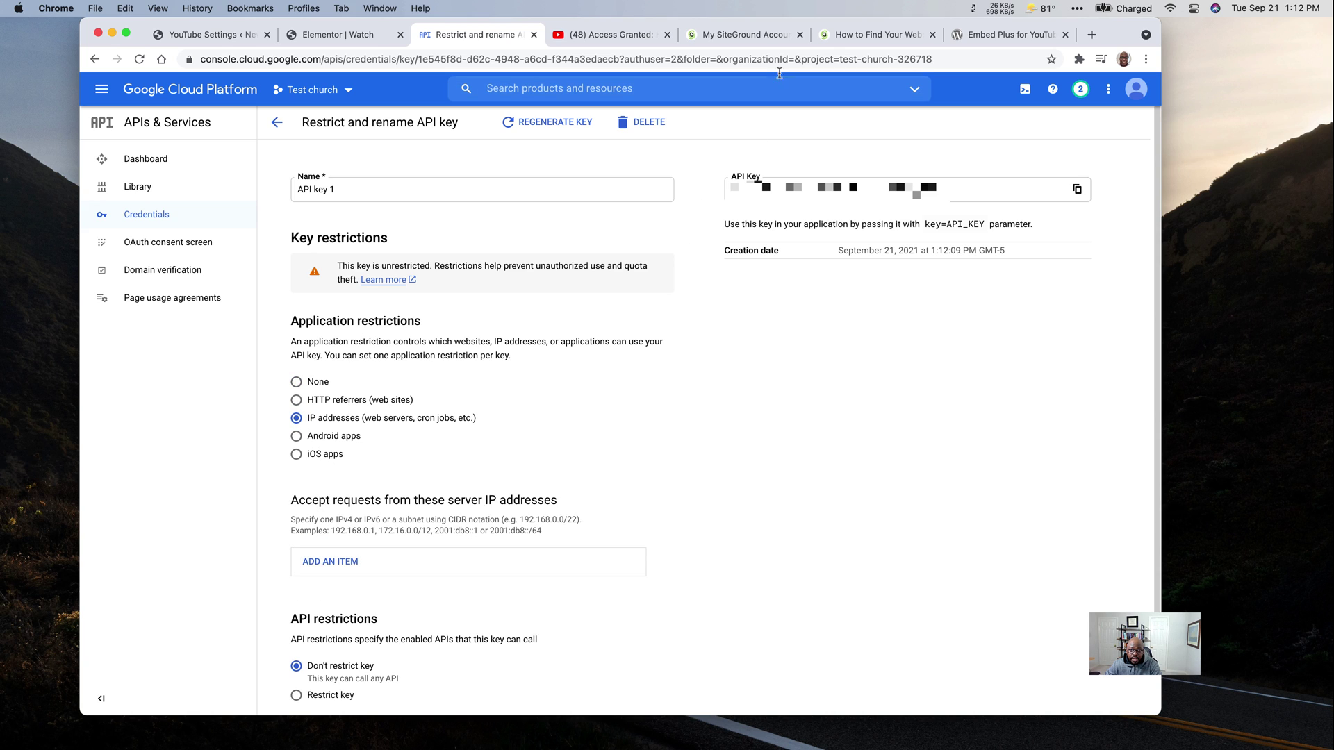
- Switch to the SiteGround account and look up the website's IP address in its server details, closing them when done
left_click(753, 40)
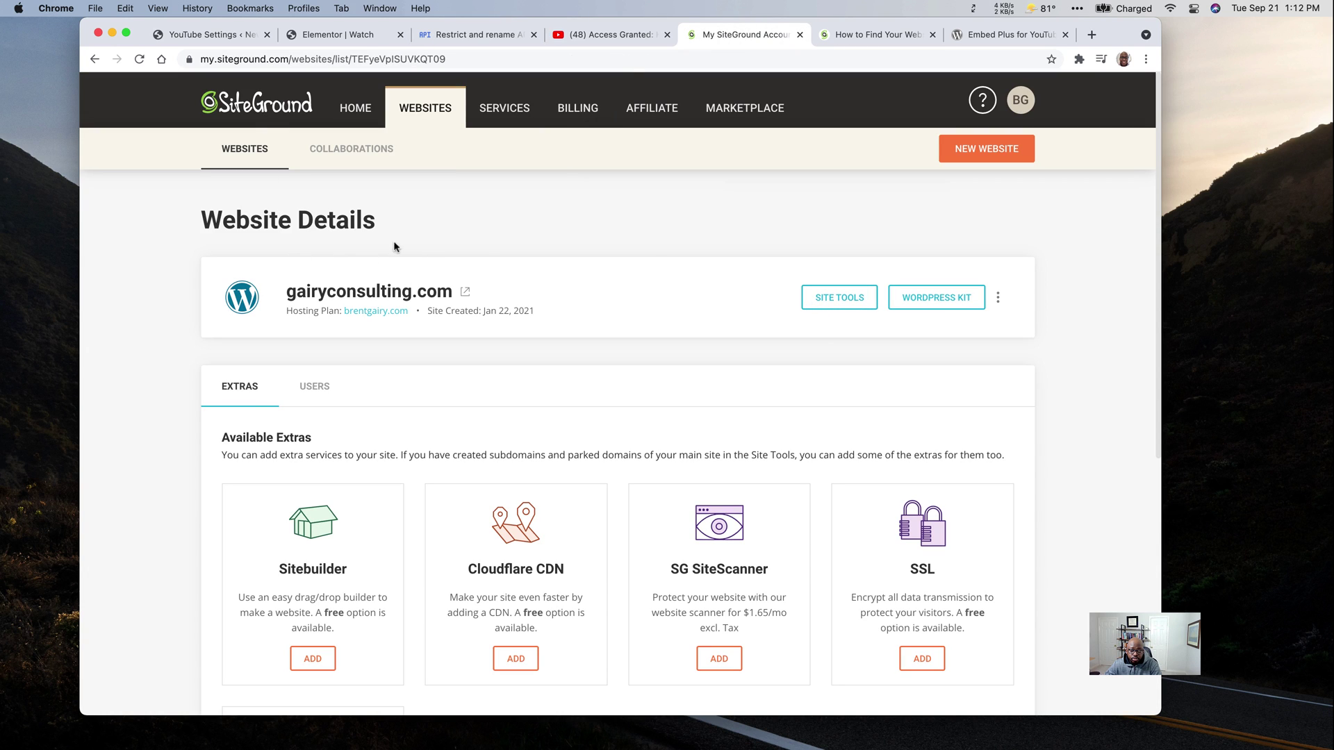
left_click(998, 298)
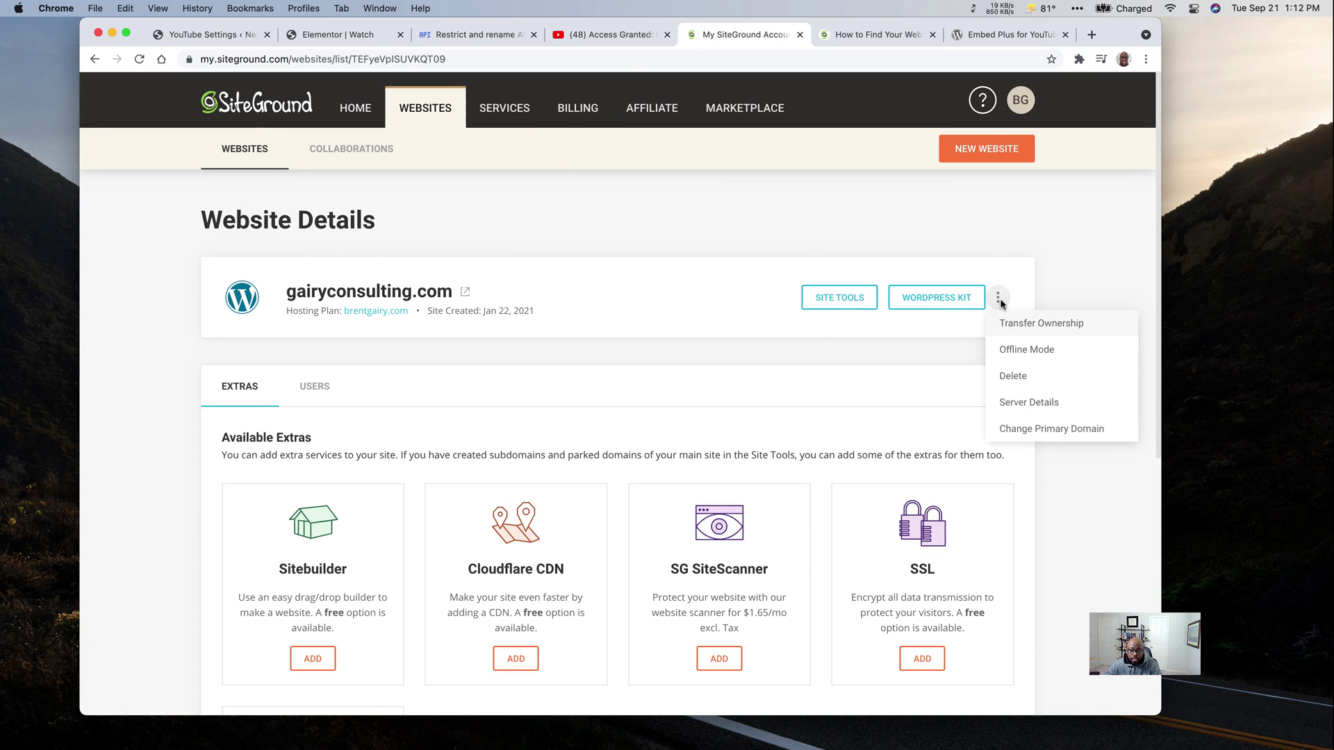
left_click(1030, 404)
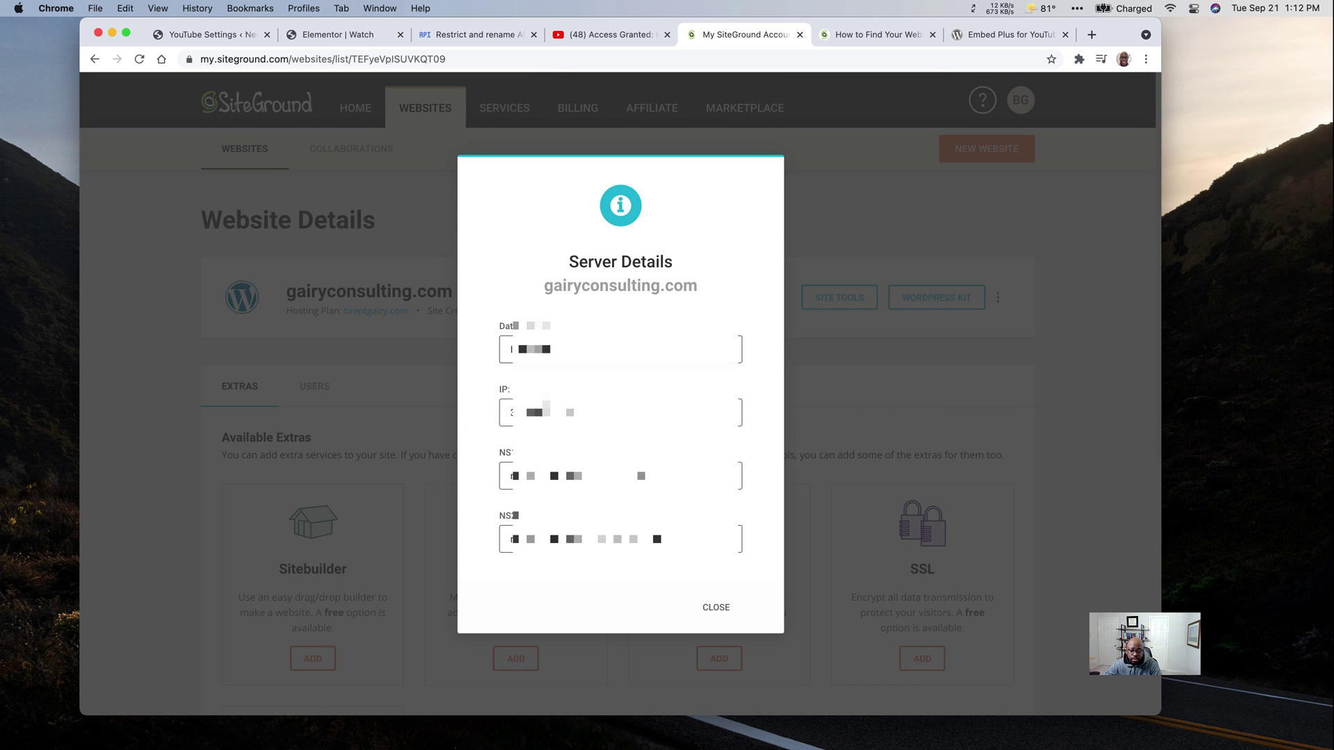
left_click(712, 609)
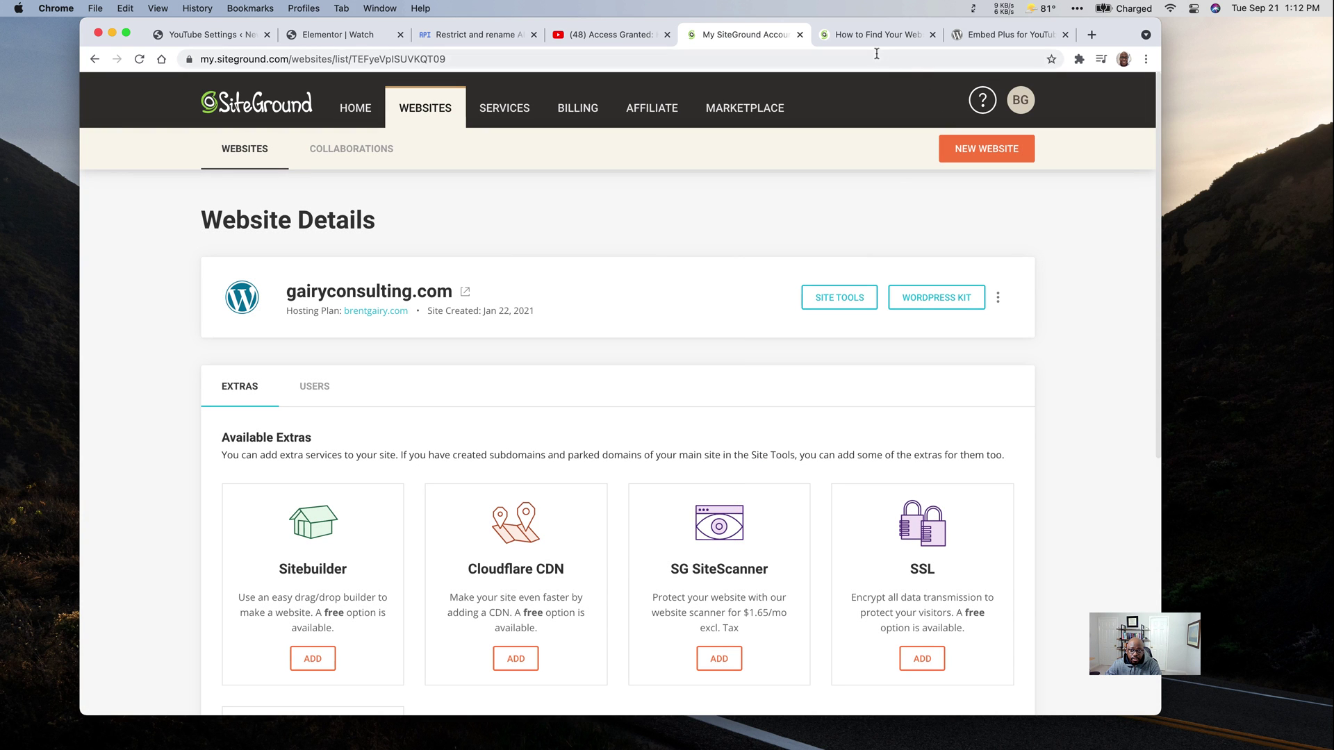
- Reopen the server details of gairyconsulting.com in SiteGround and copy the IP address
left_click(998, 297)
left_click(1020, 405)
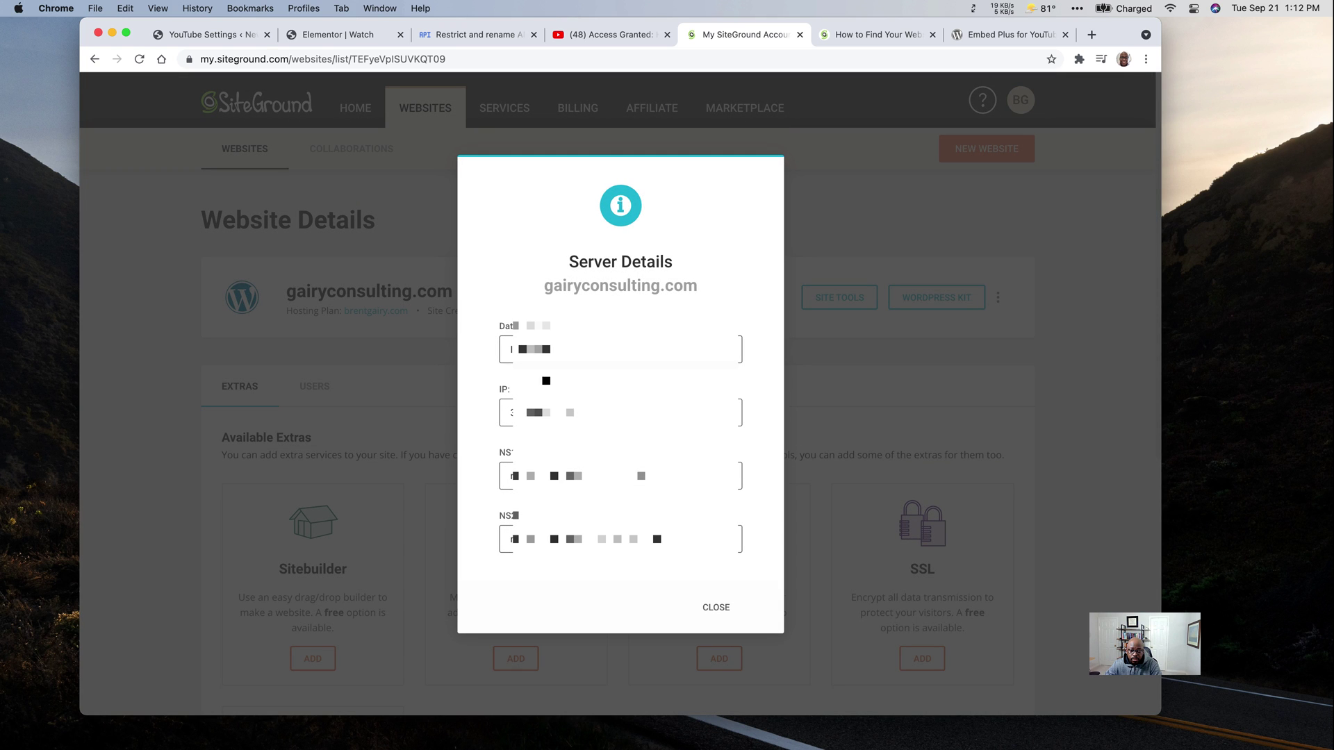
double_click(546, 412)
- Switch back to the API key's restrictions in Google Cloud and add 35.208.167.122 as an accepted server IP address
left_click(464, 42)
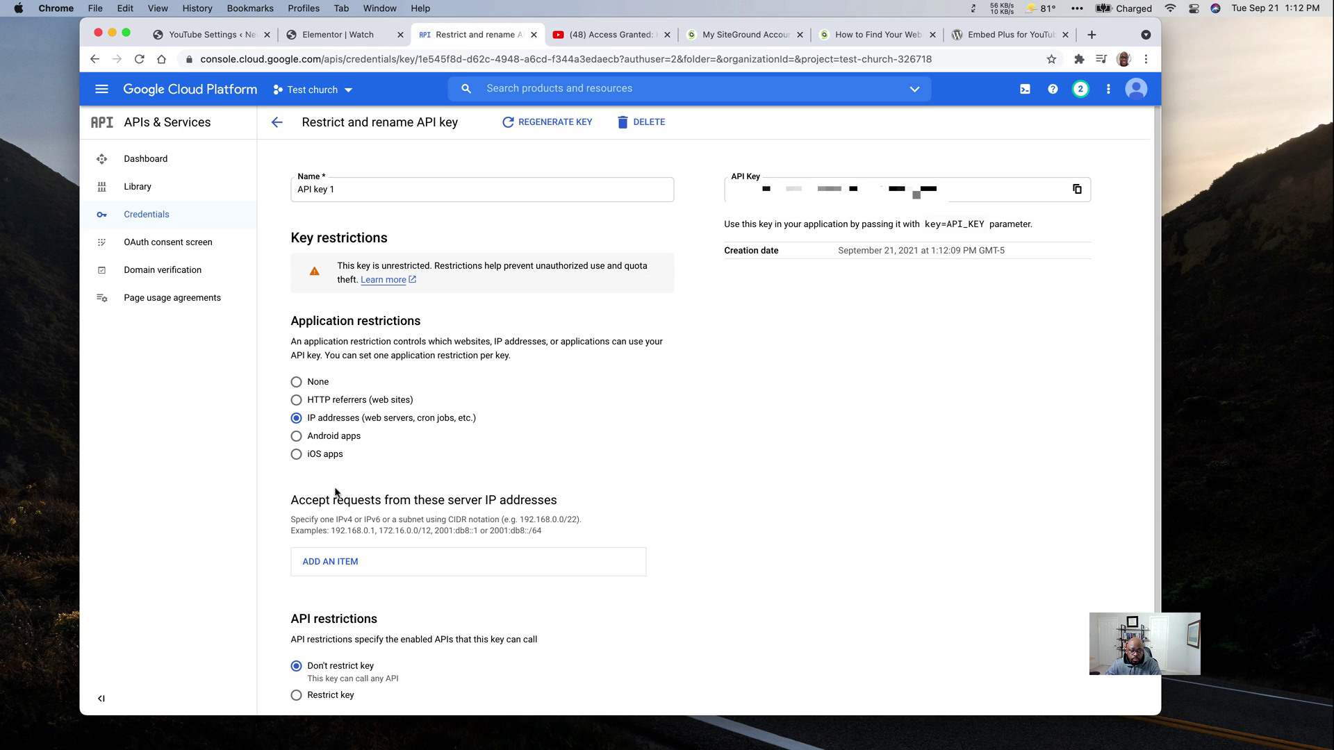
left_click(336, 560)
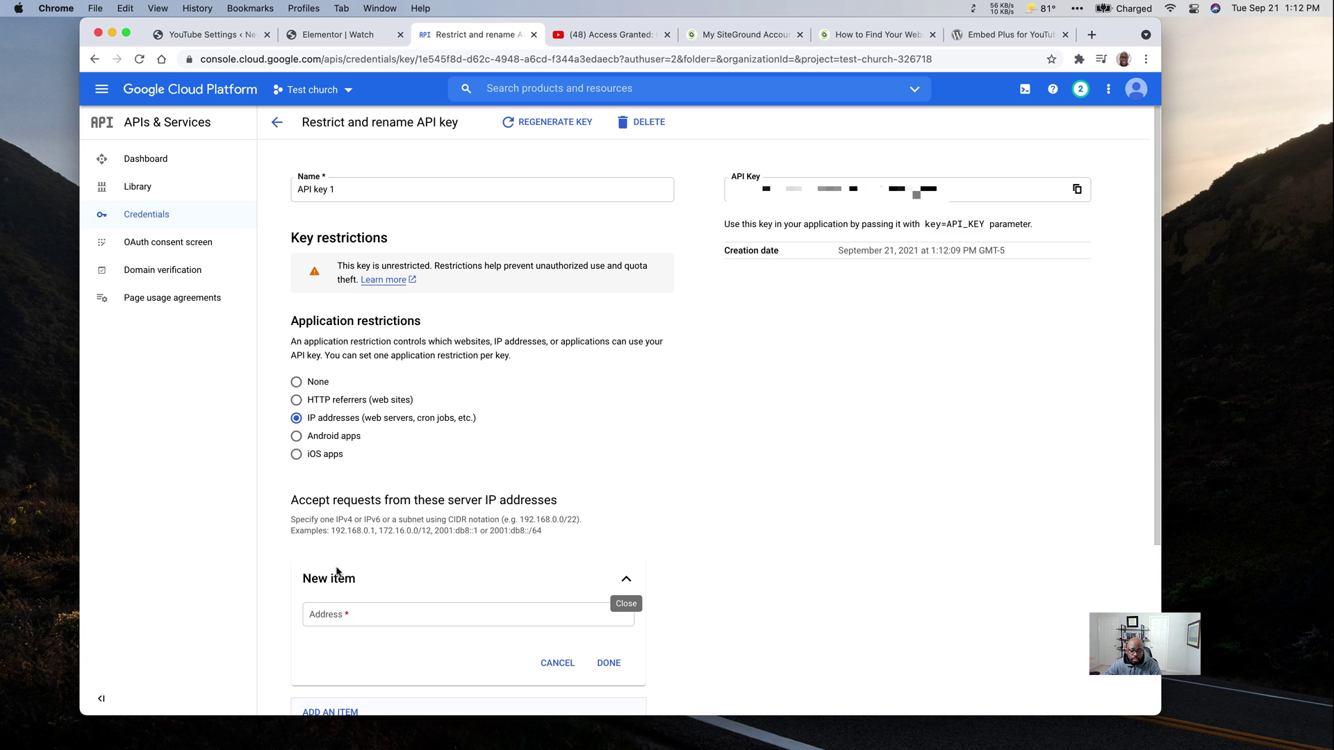
left_click(361, 618)
type("35.208.167.122")
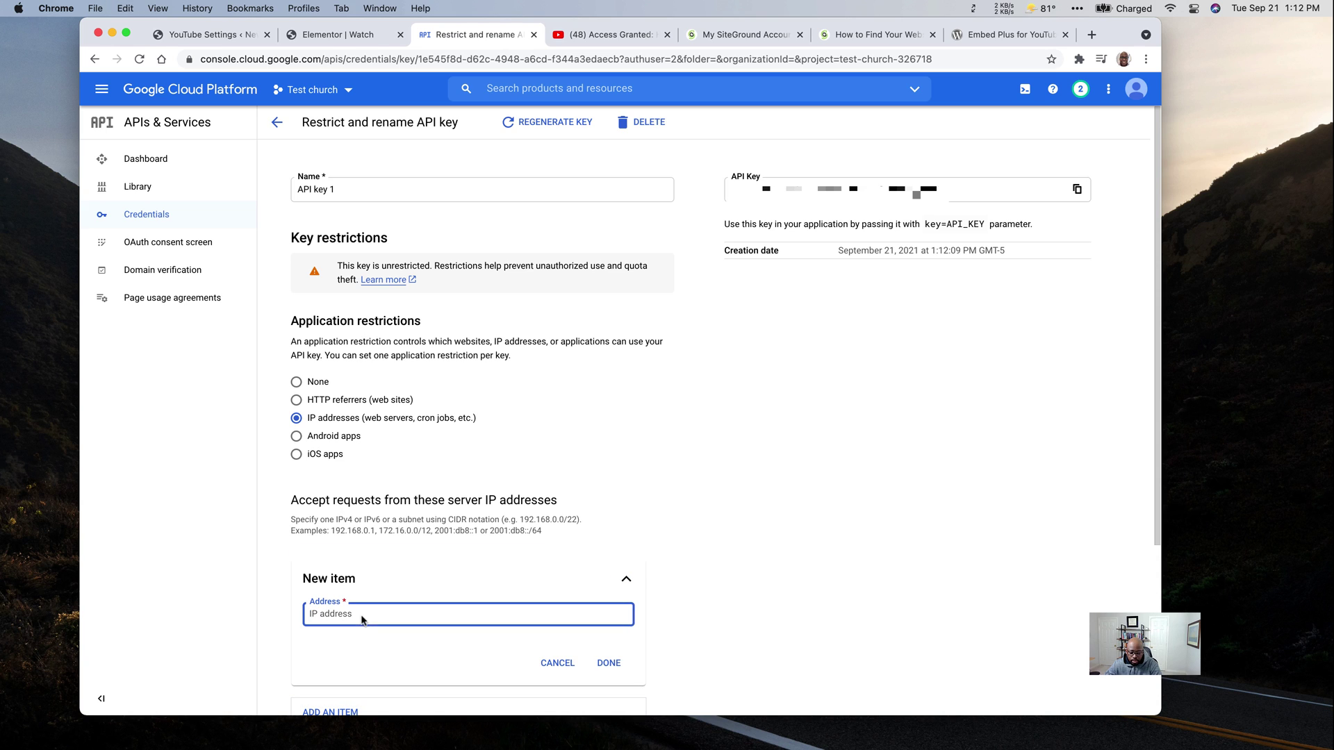
left_click(608, 663)
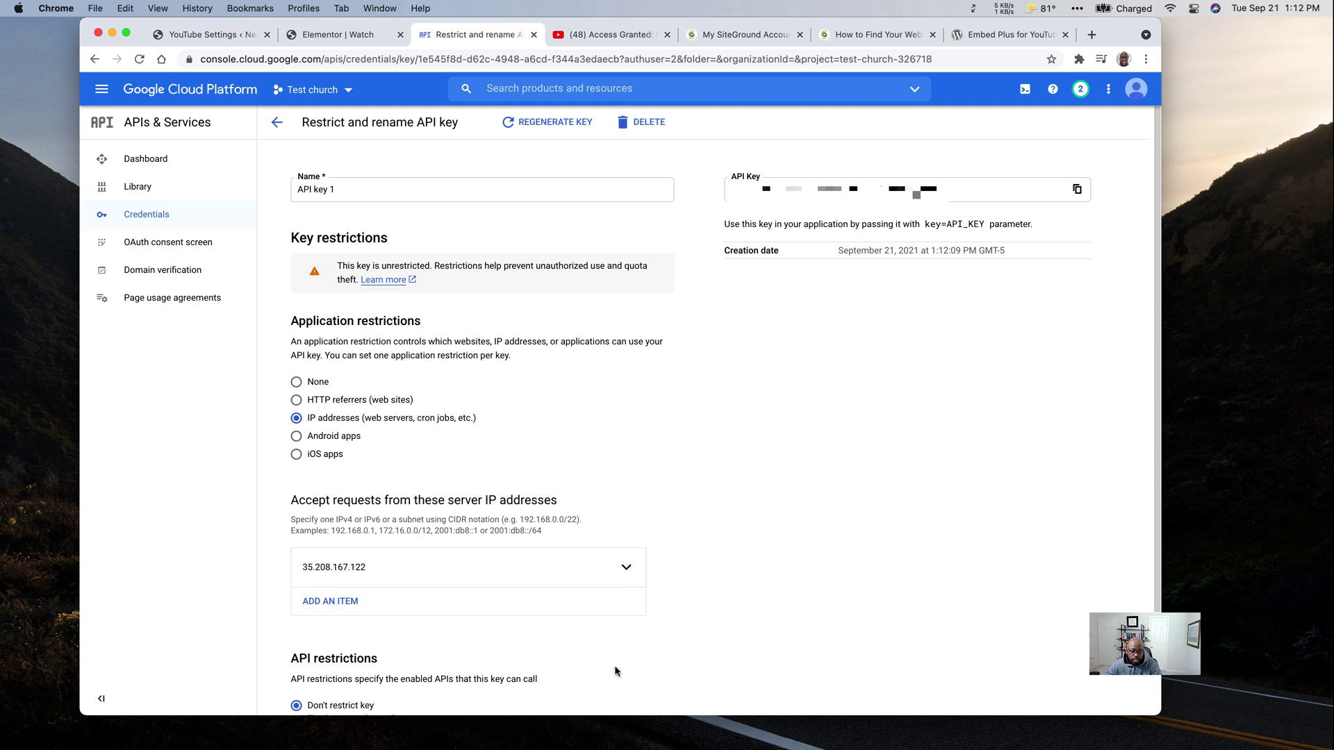
- Restrict the key to YouTube Data API v3 and save the API key's restrictions
scroll(538, 563, "down", 3)
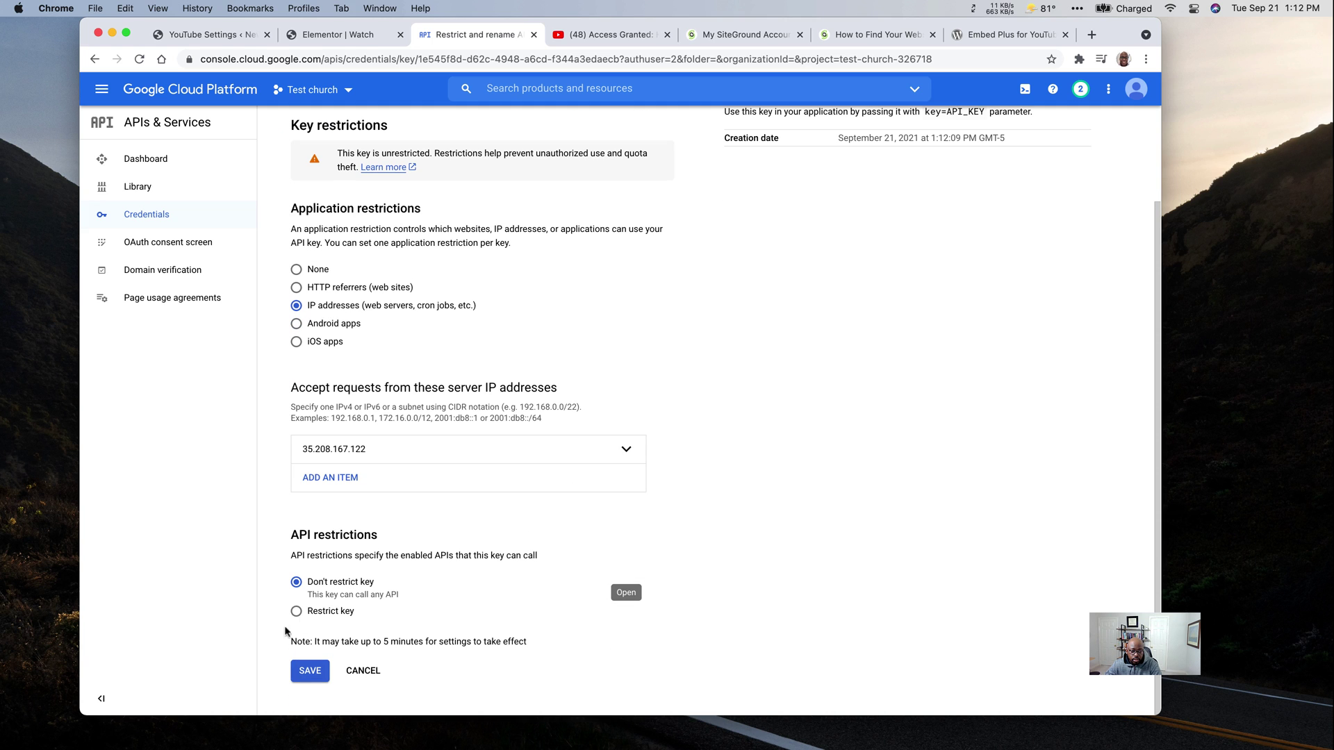
left_click(298, 613)
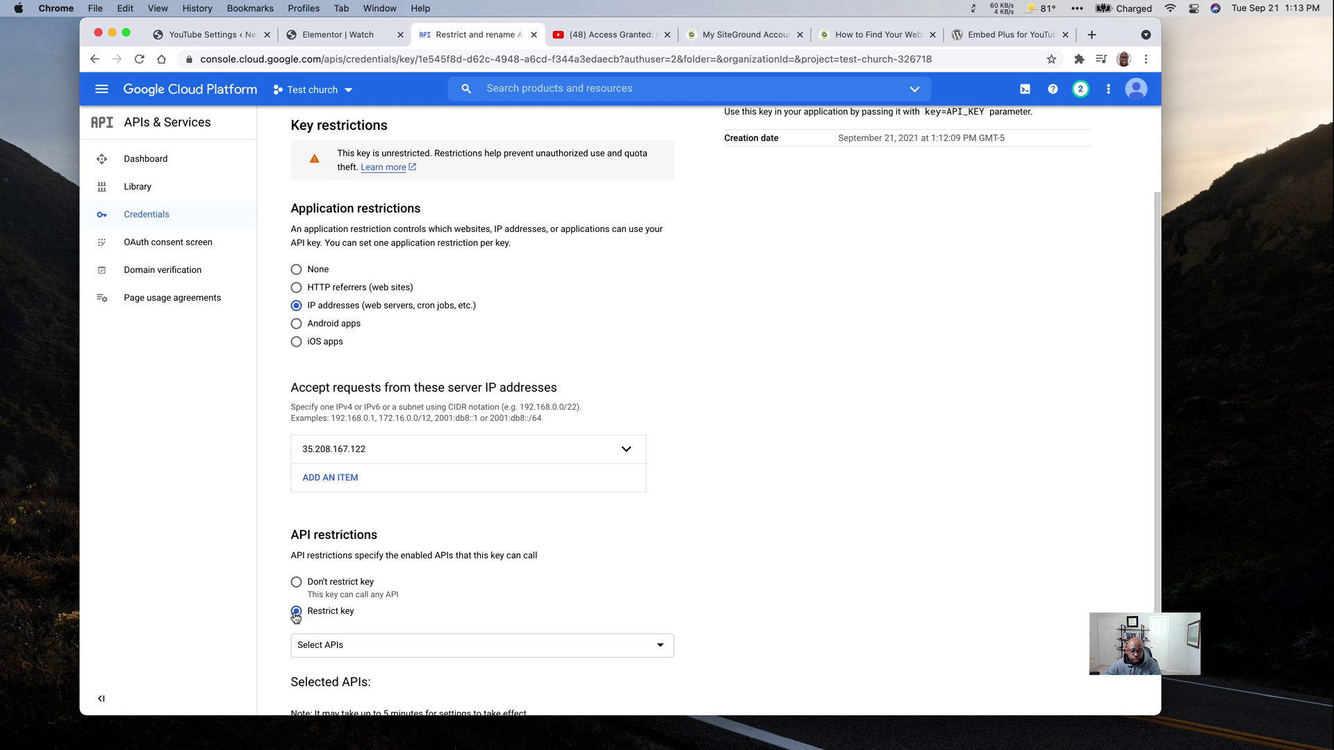
scroll(569, 646, "down", 2)
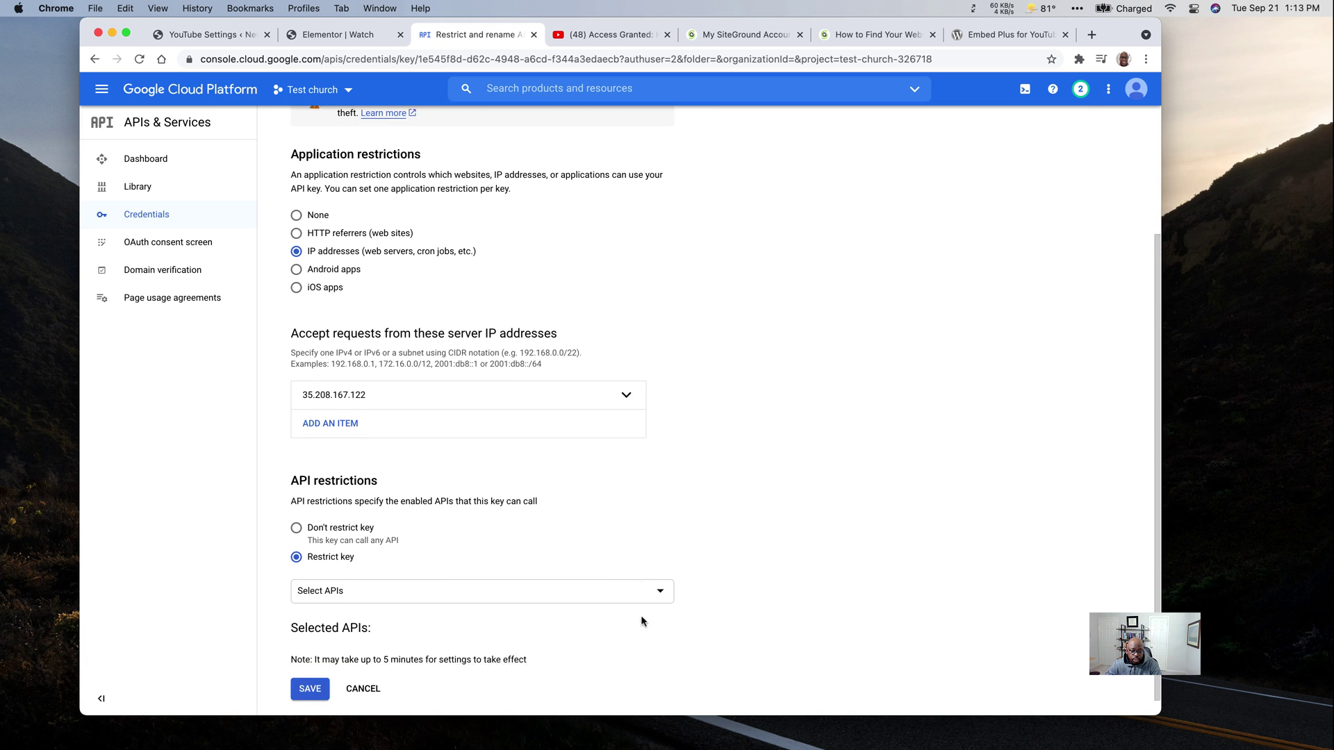
left_click(660, 581)
scroll(562, 482, "down", 3)
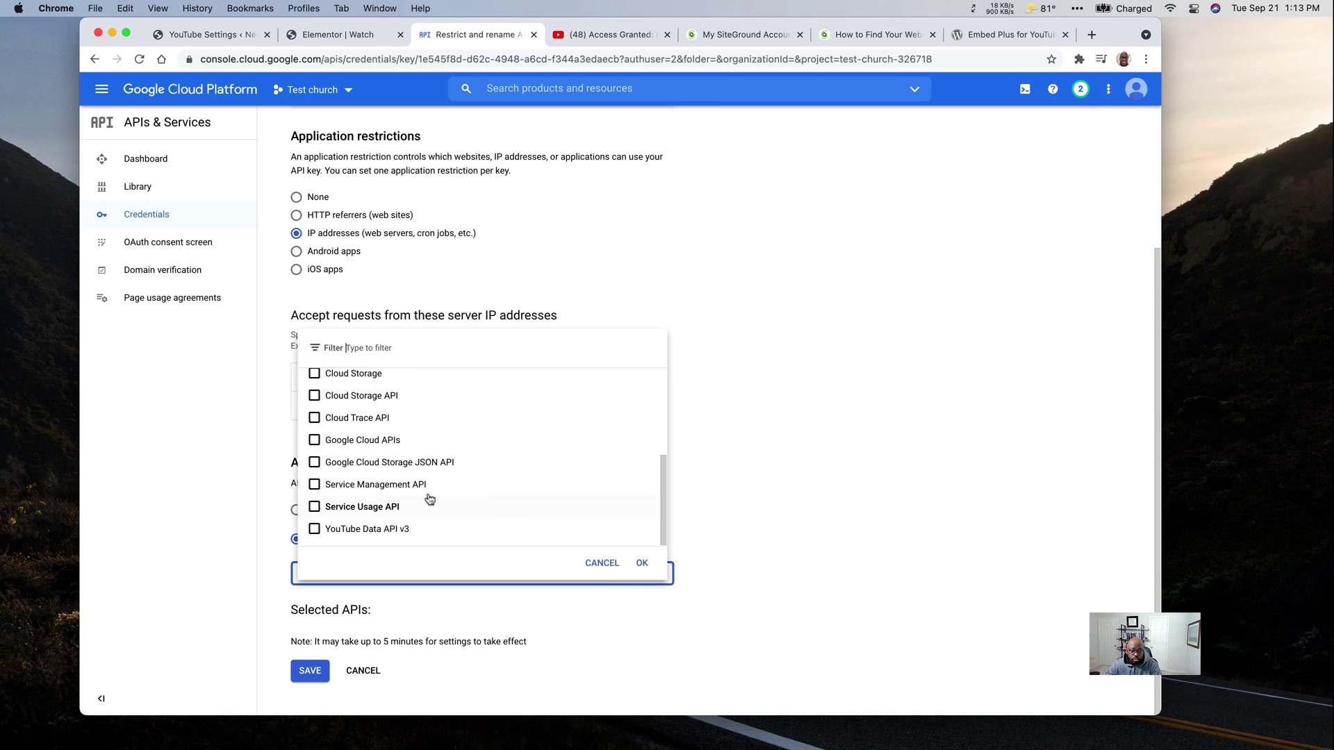
left_click(323, 531)
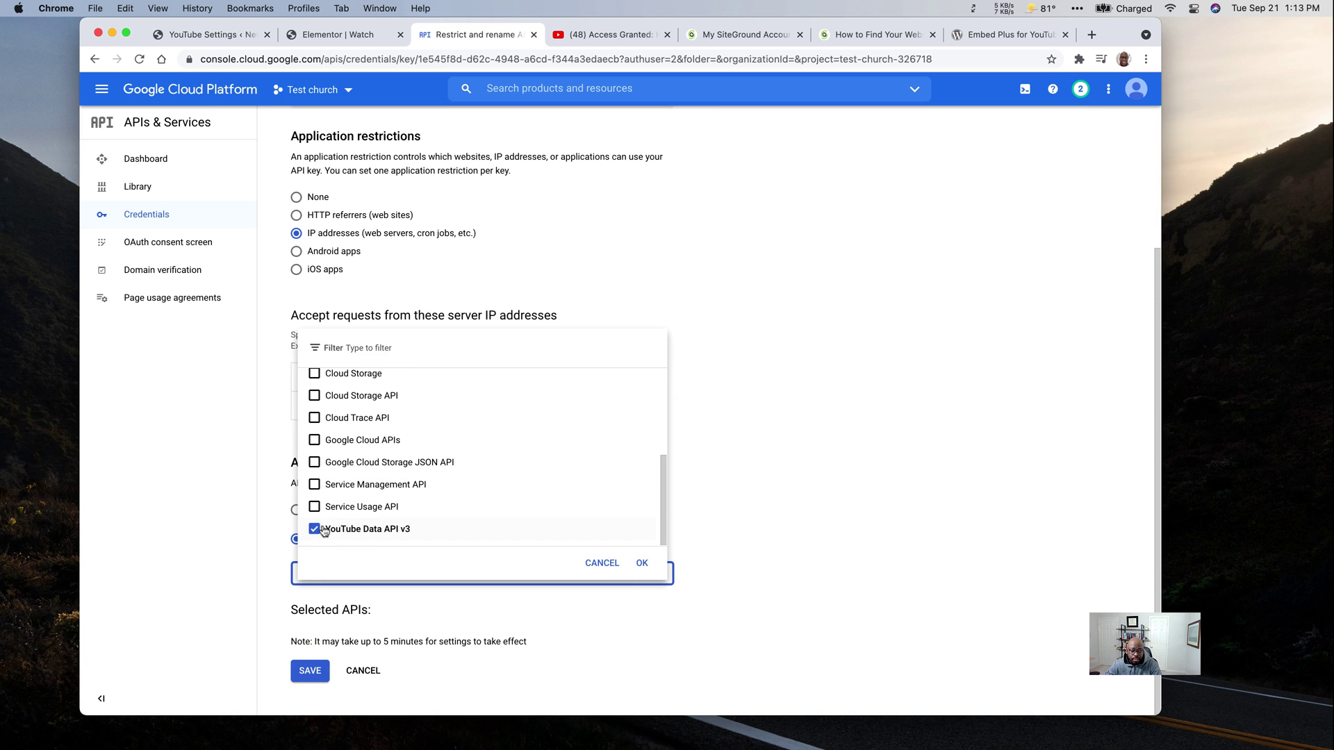
left_click(642, 563)
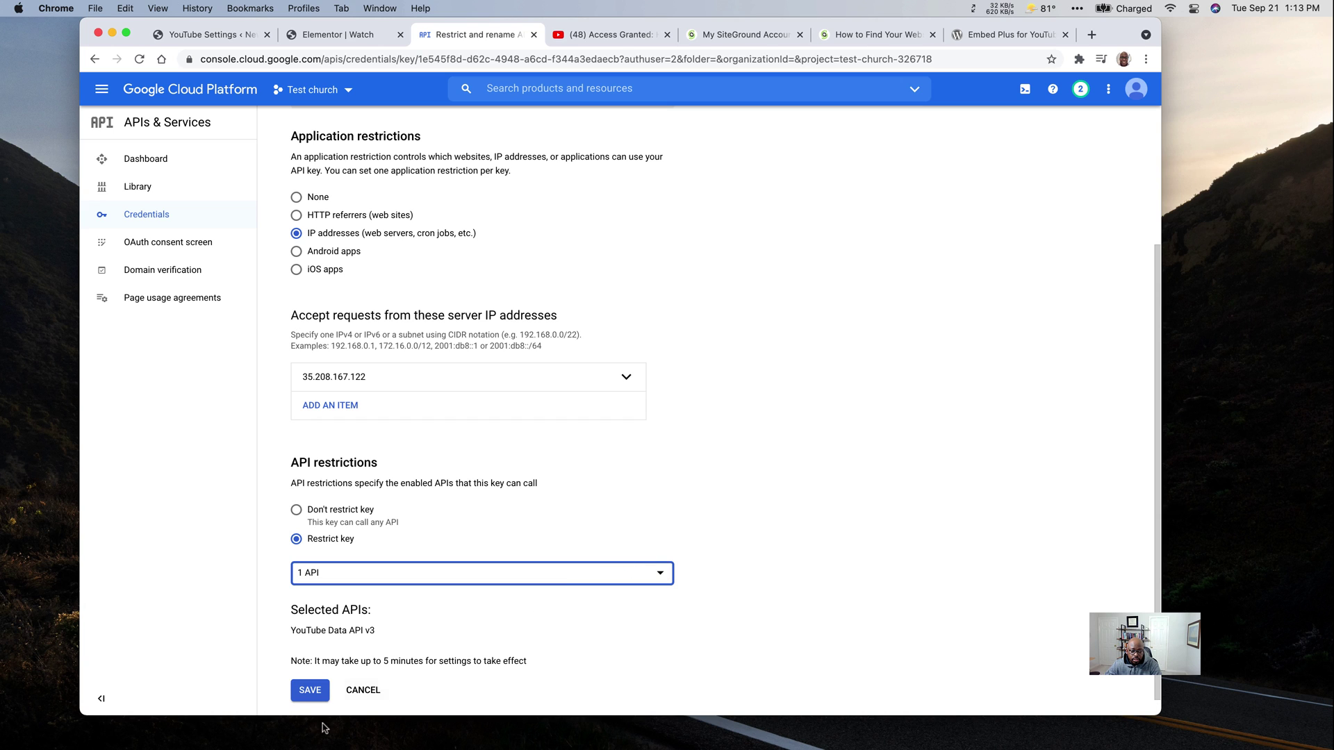
left_click(309, 691)
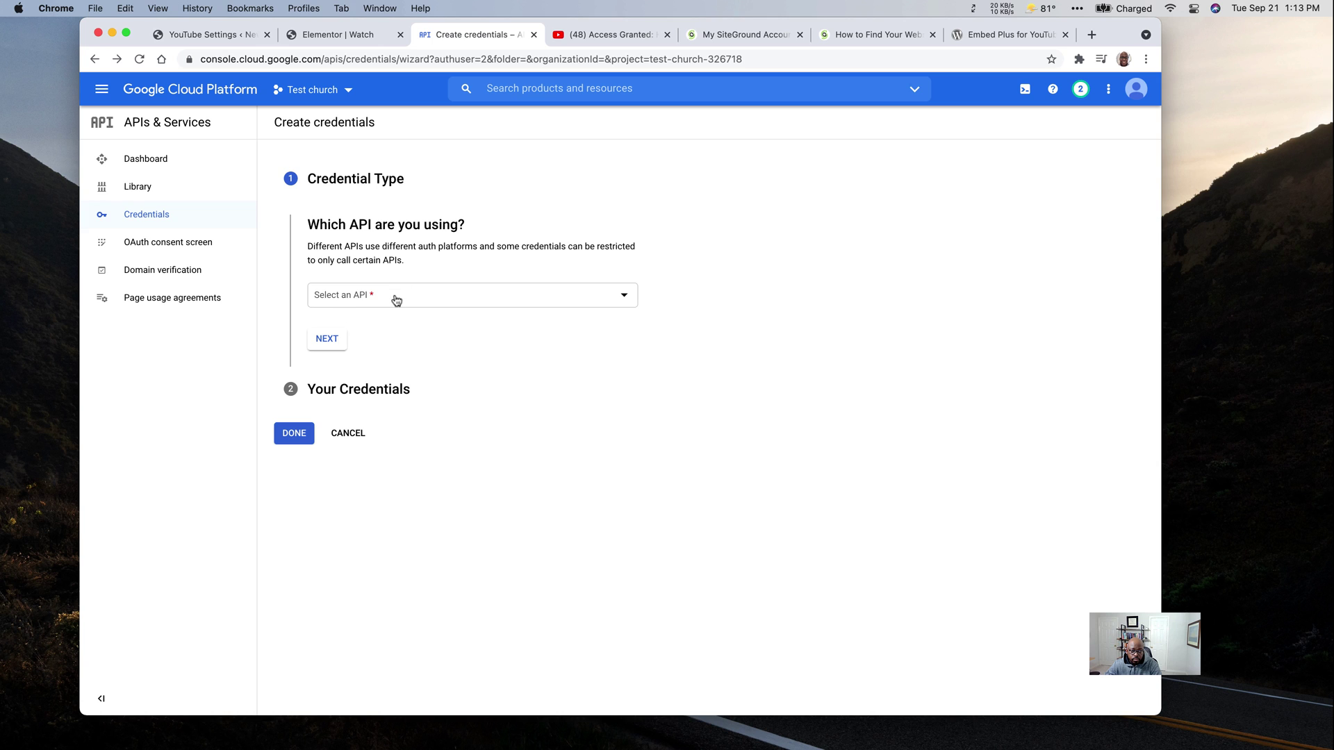
- Complete the credential type form with YouTube Data API v3 and public data, and finish it to return to the credentials list
left_click(396, 301)
scroll(369, 386, "down", 4)
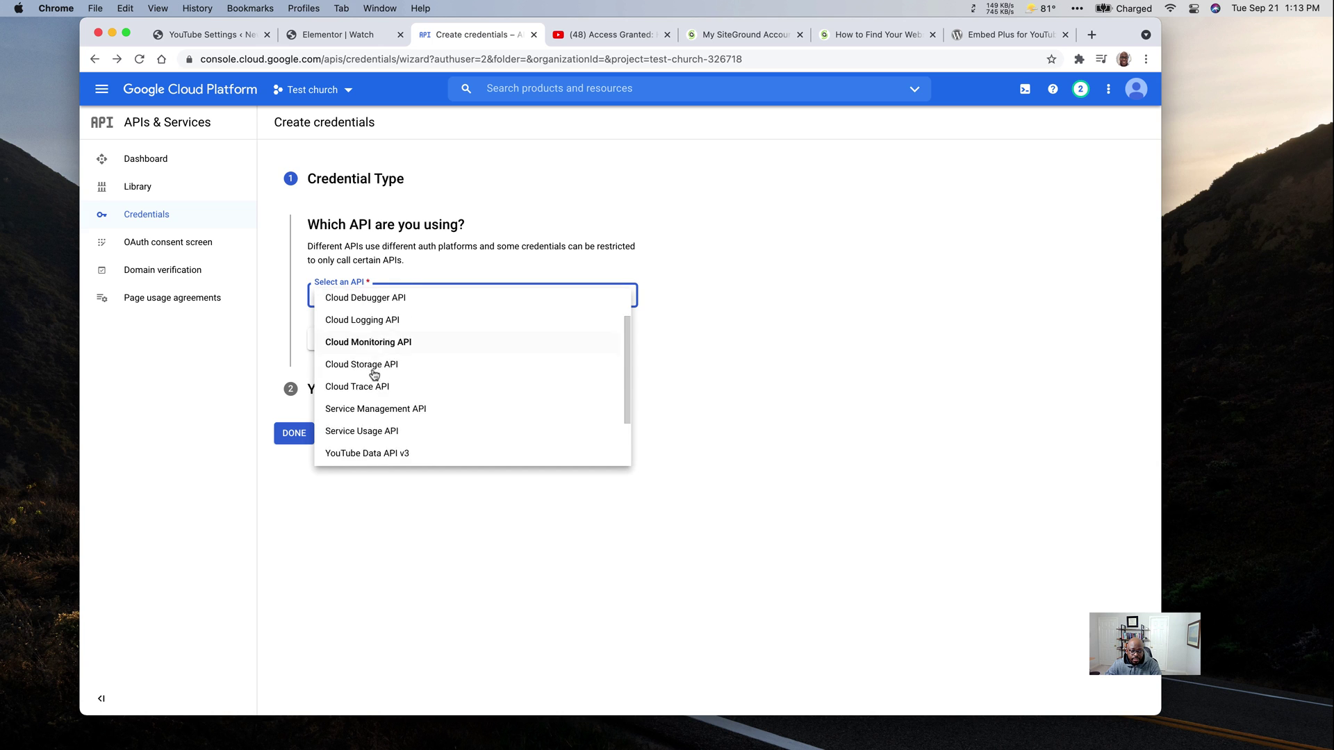
left_click(355, 416)
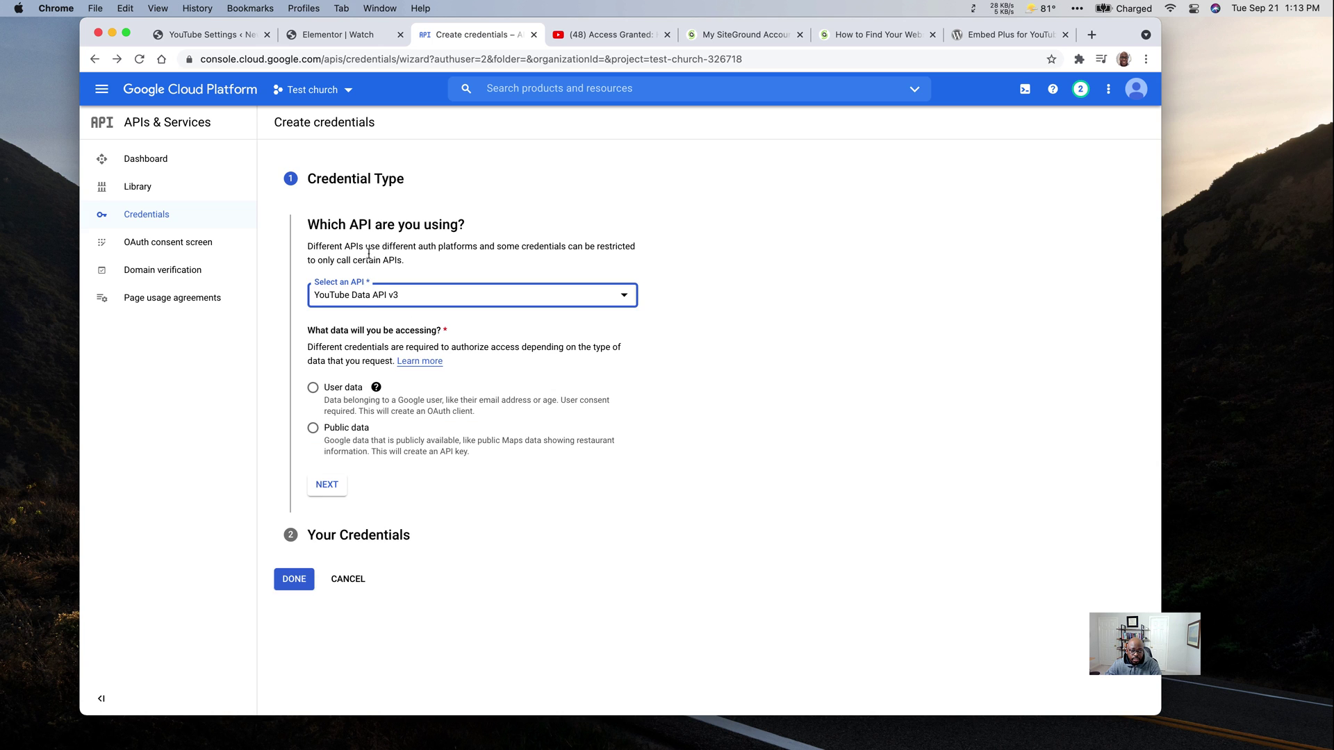
left_click(313, 429)
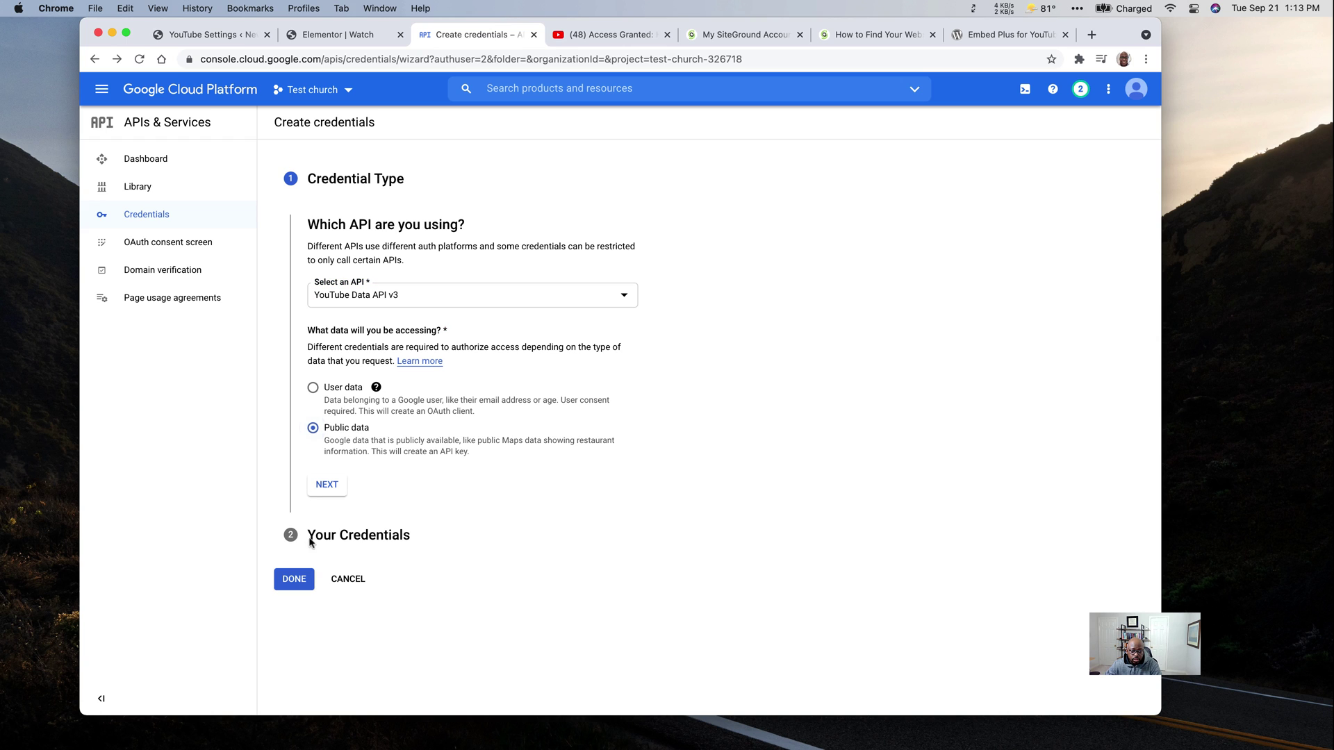
left_click(294, 581)
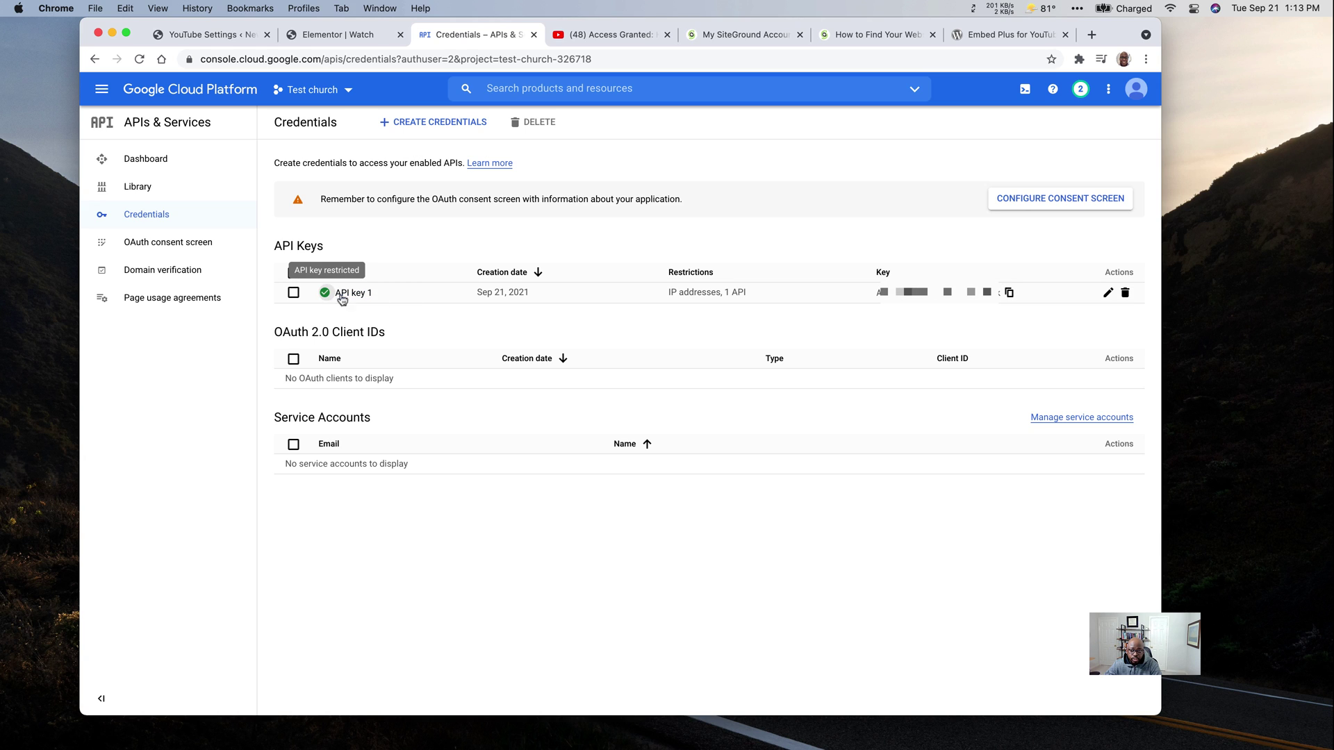
- Copy the key of API key 1 and go to the YouTube API Key field in the WordPress YouTube Settings
left_click(1009, 294)
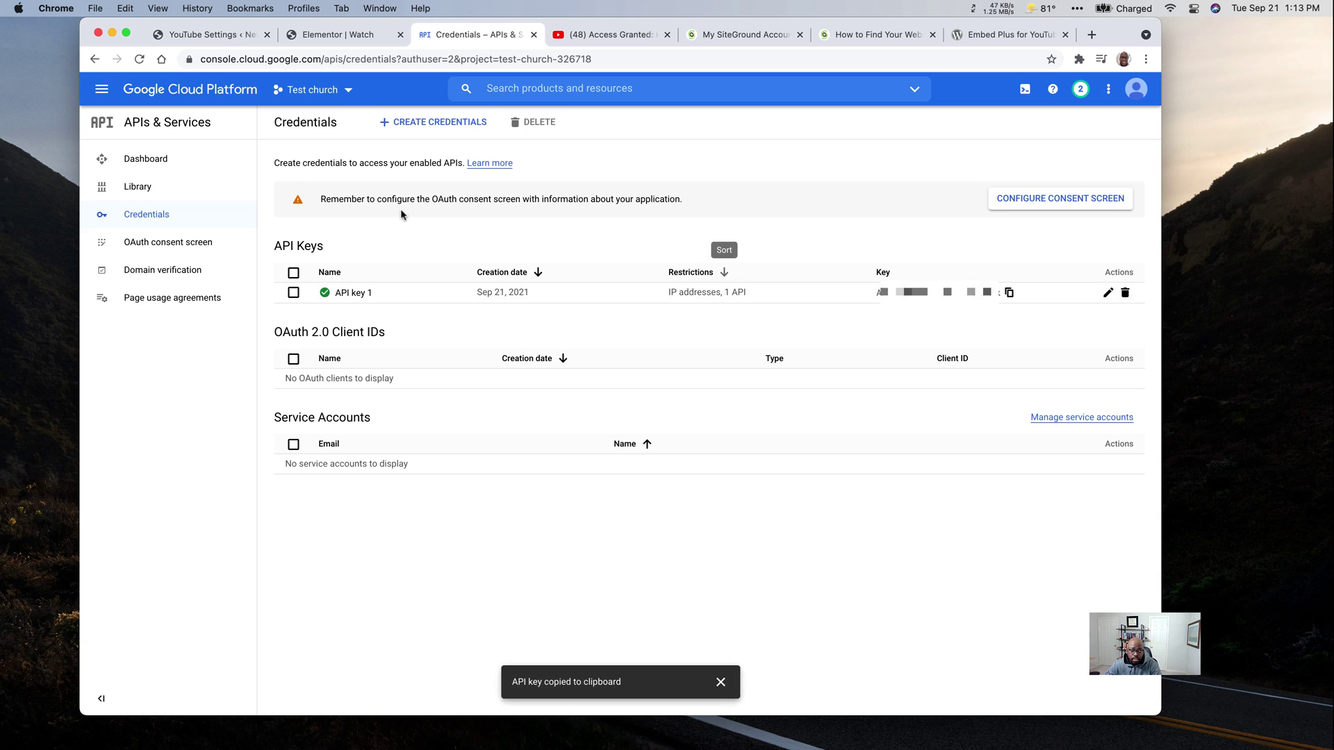
left_click(229, 36)
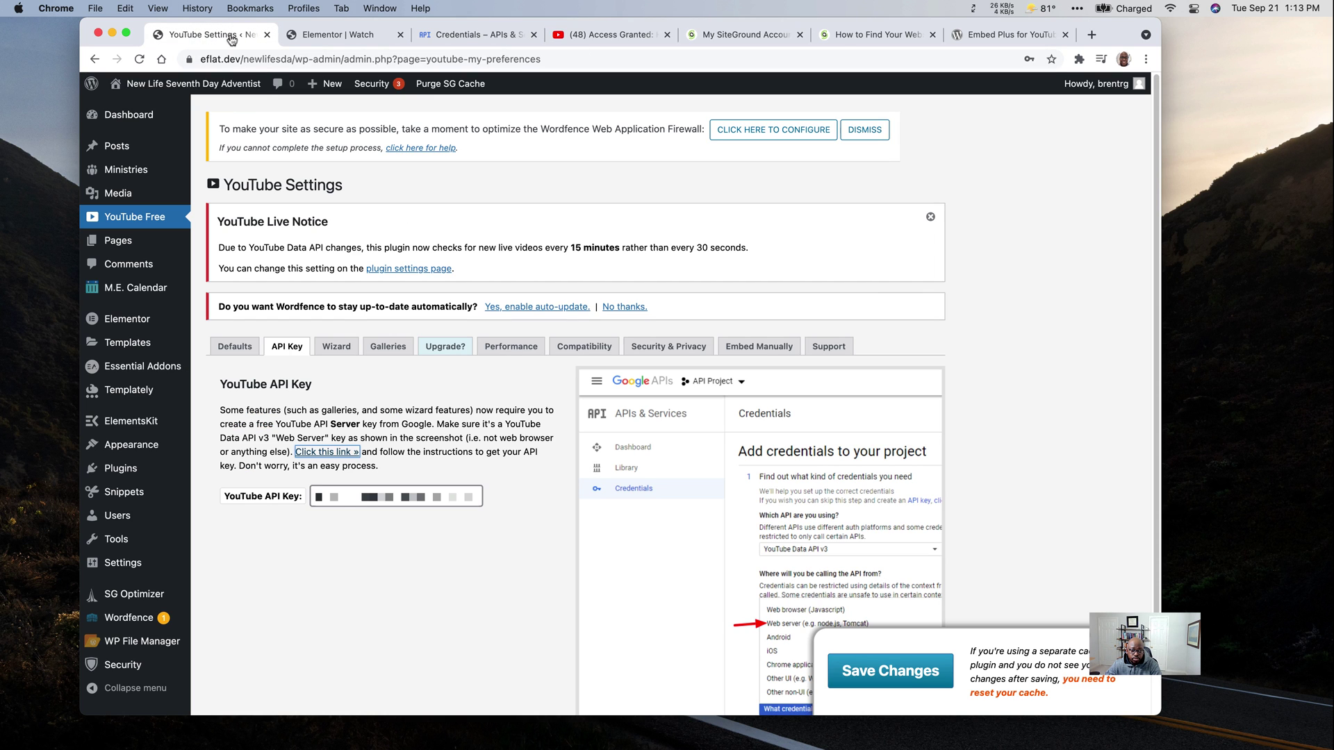
key("Tab")
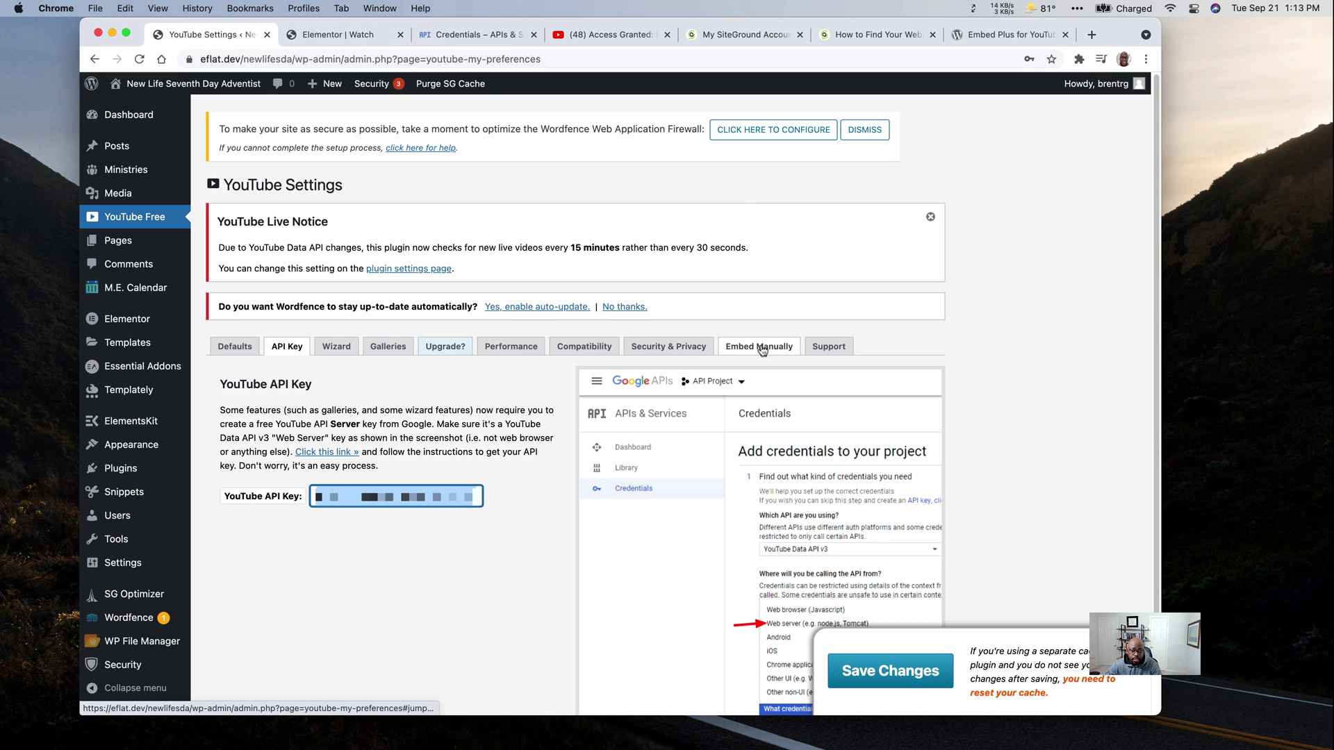
- Review the Visual YouTube Wizard directions for each editor, through to the Pagebuilder Tips for Elementor
left_click(333, 349)
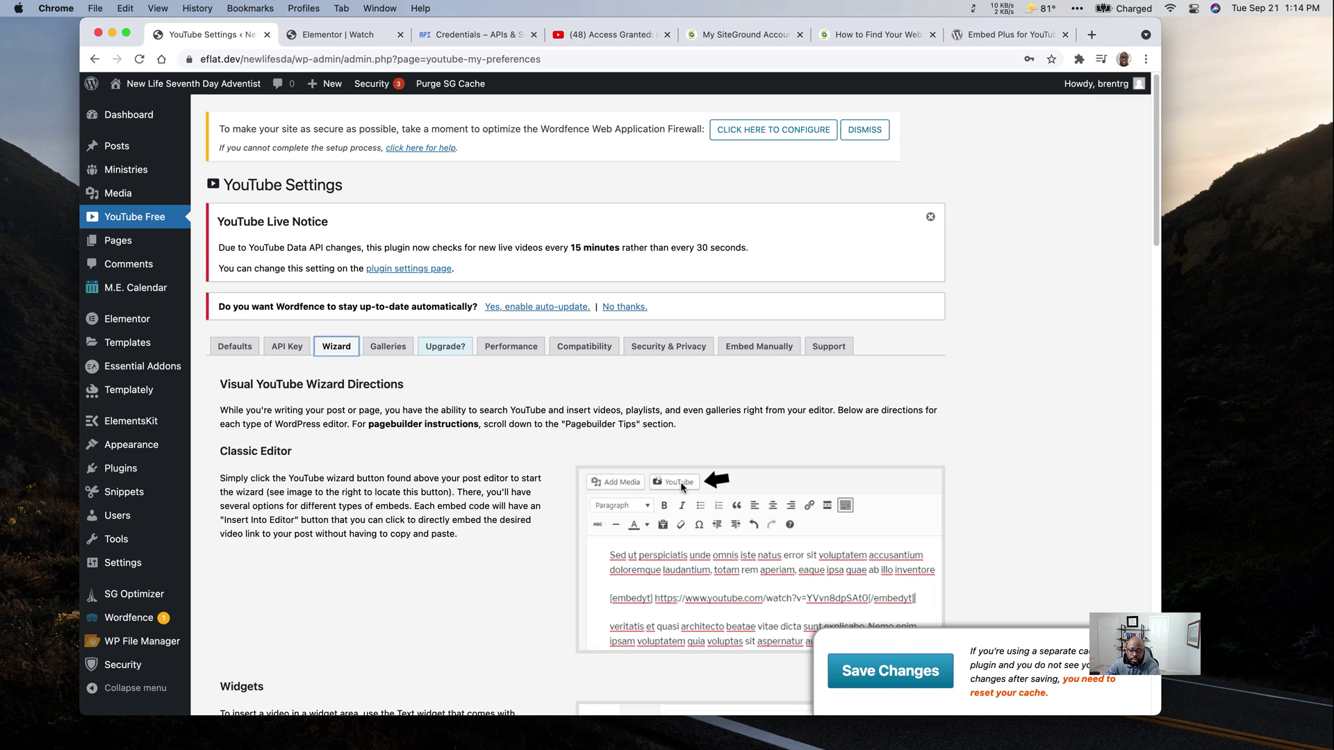
scroll(569, 480, "down", 5)
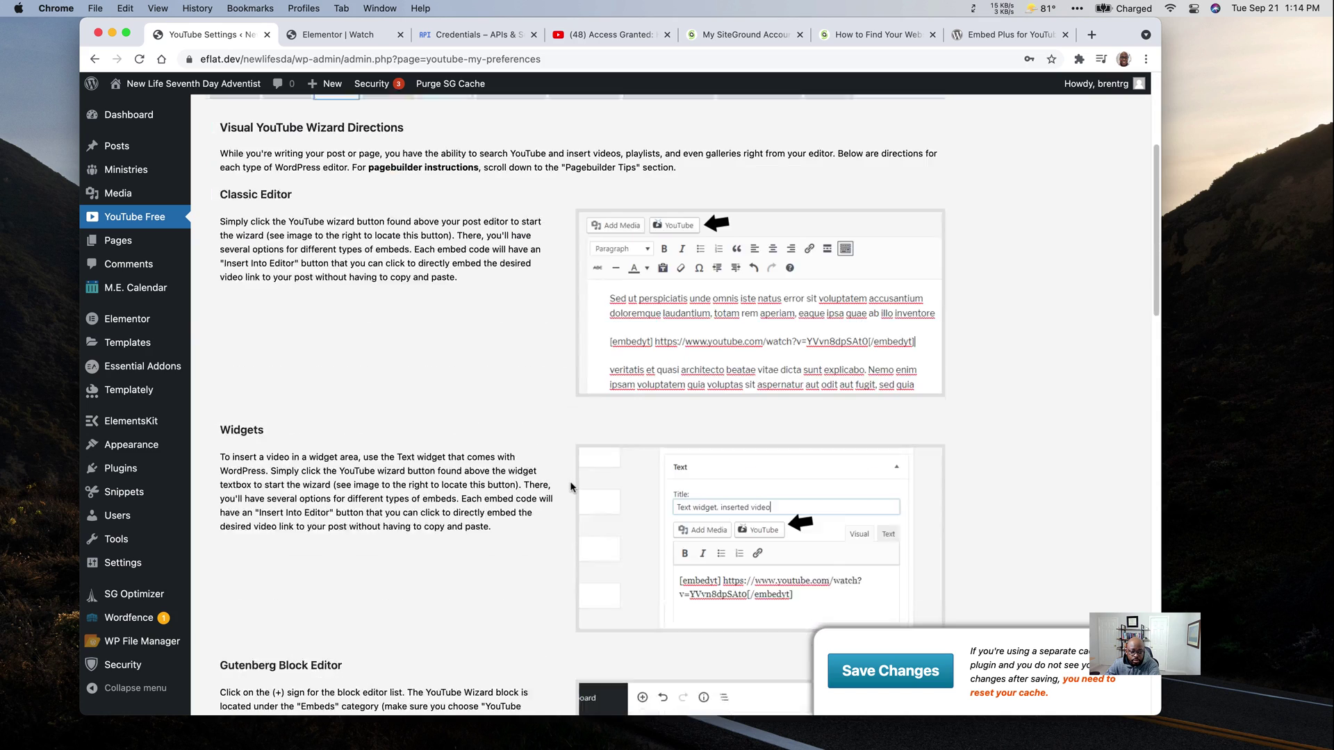
scroll(570, 481, "down", 14)
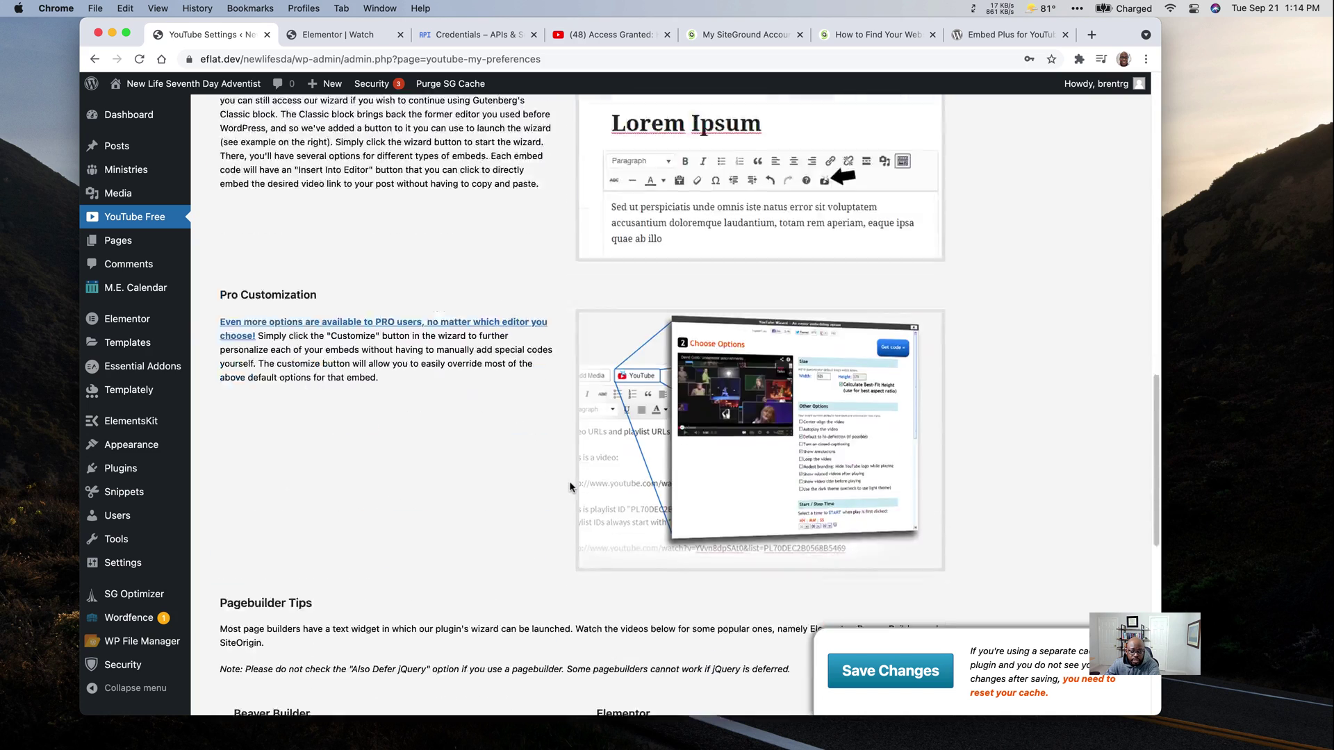
scroll(512, 473, "down", 3)
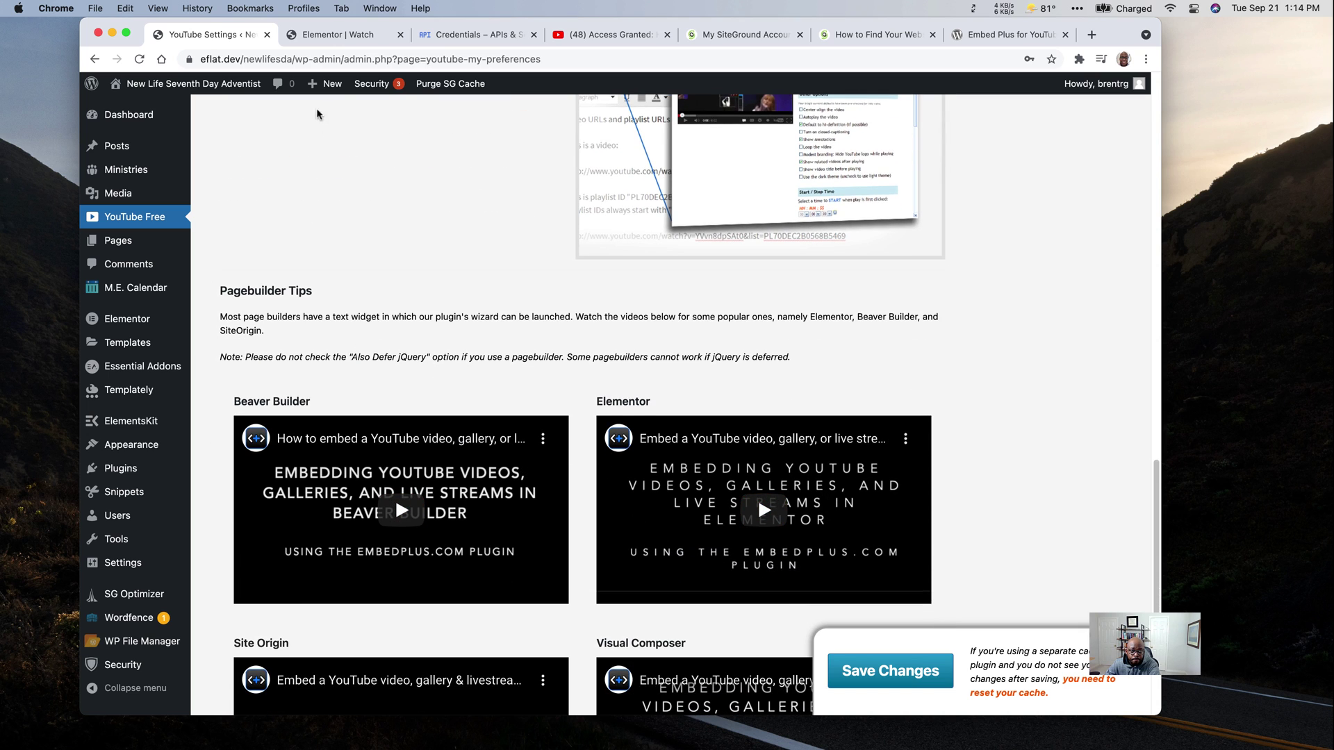
- Switch to the Elementor editor of the Watch page and add a single-column section
left_click(326, 38)
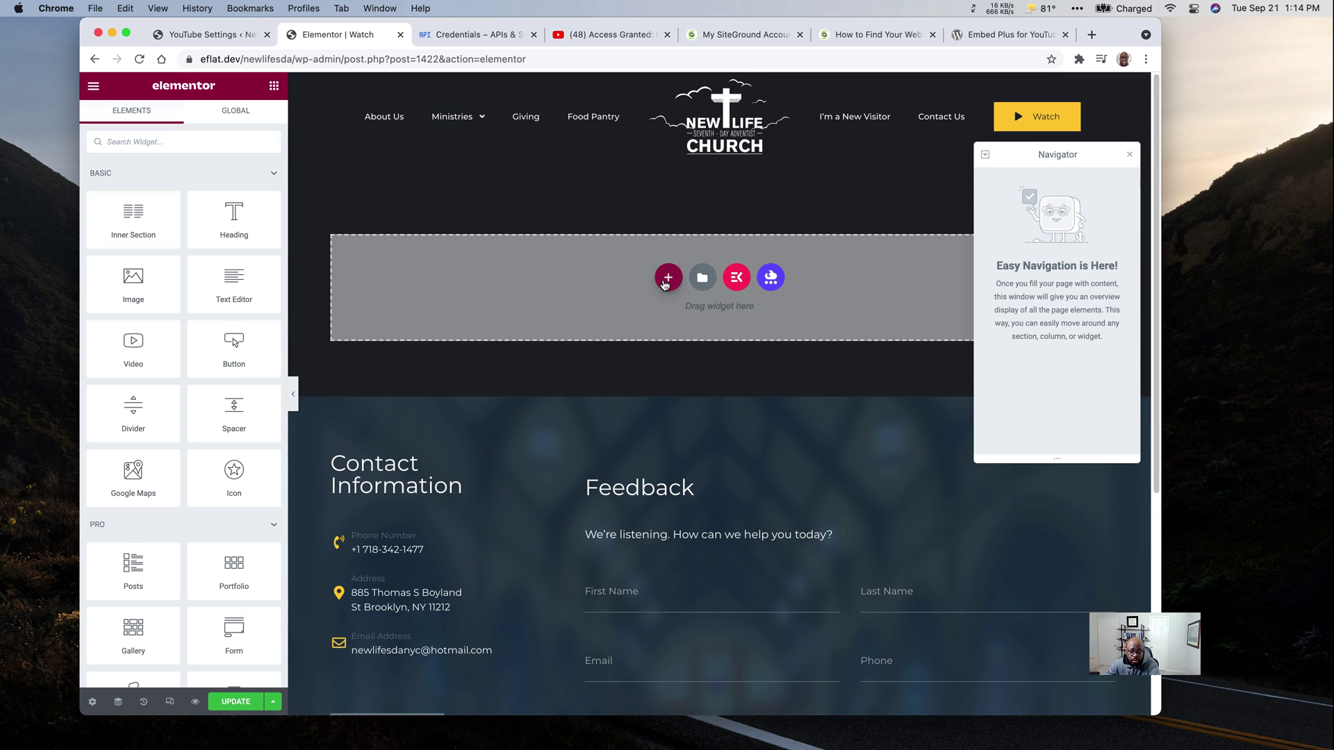
left_click(666, 279)
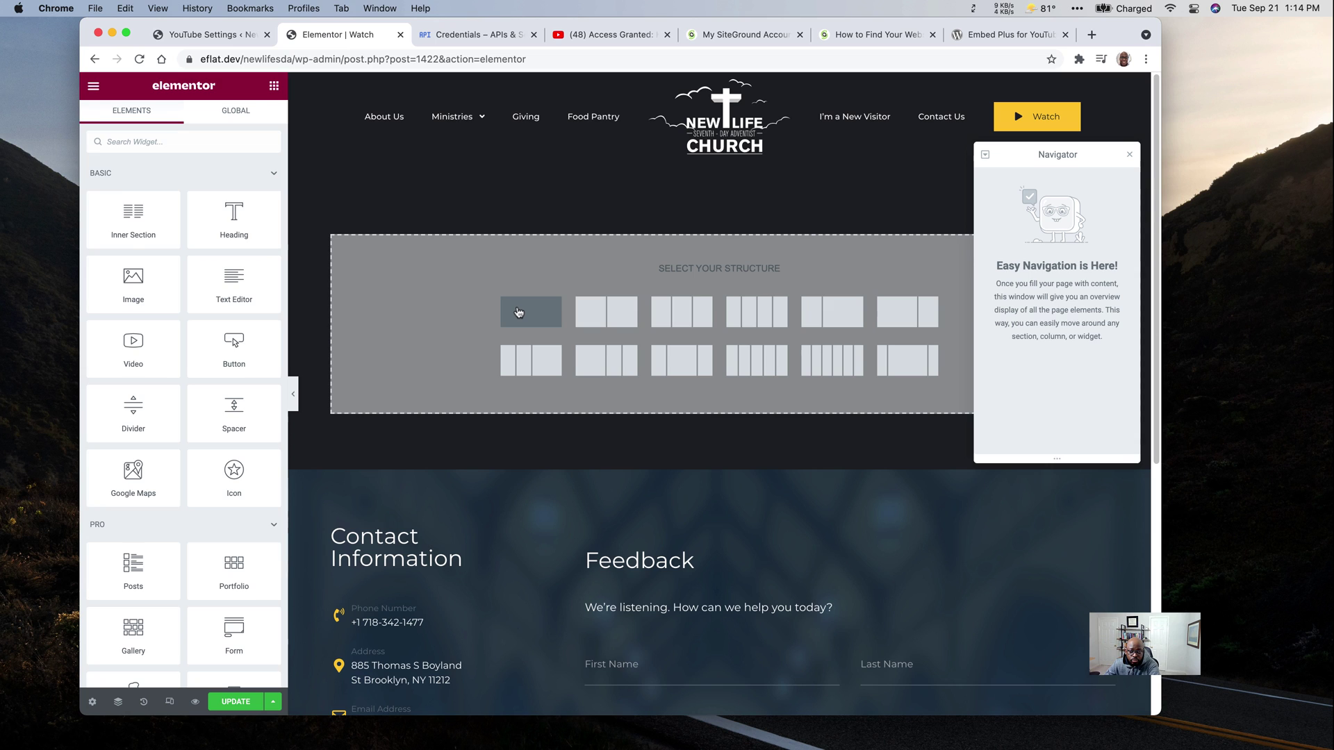
left_click(518, 313)
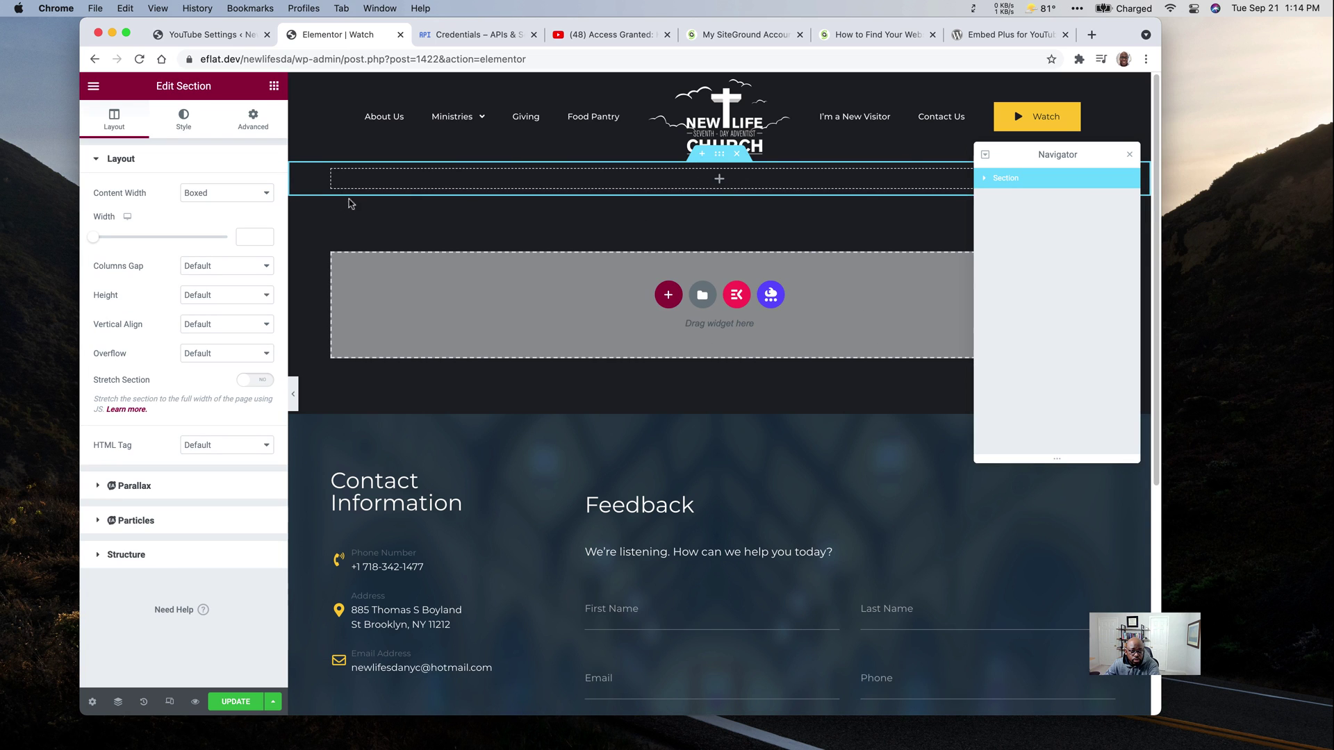
- Search the widgets for "text", place a Text Editor widget in the new section and clear its placeholder text
left_click(719, 180)
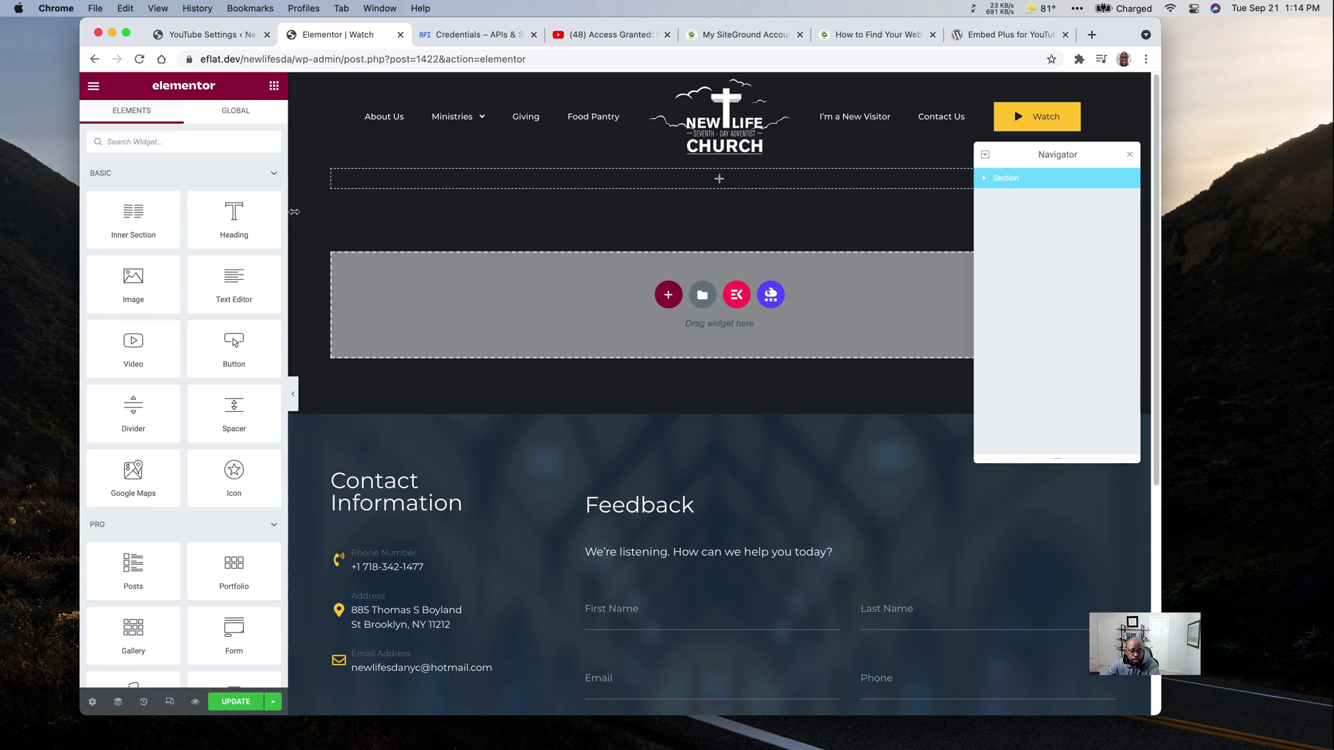
left_click(227, 138)
type("text")
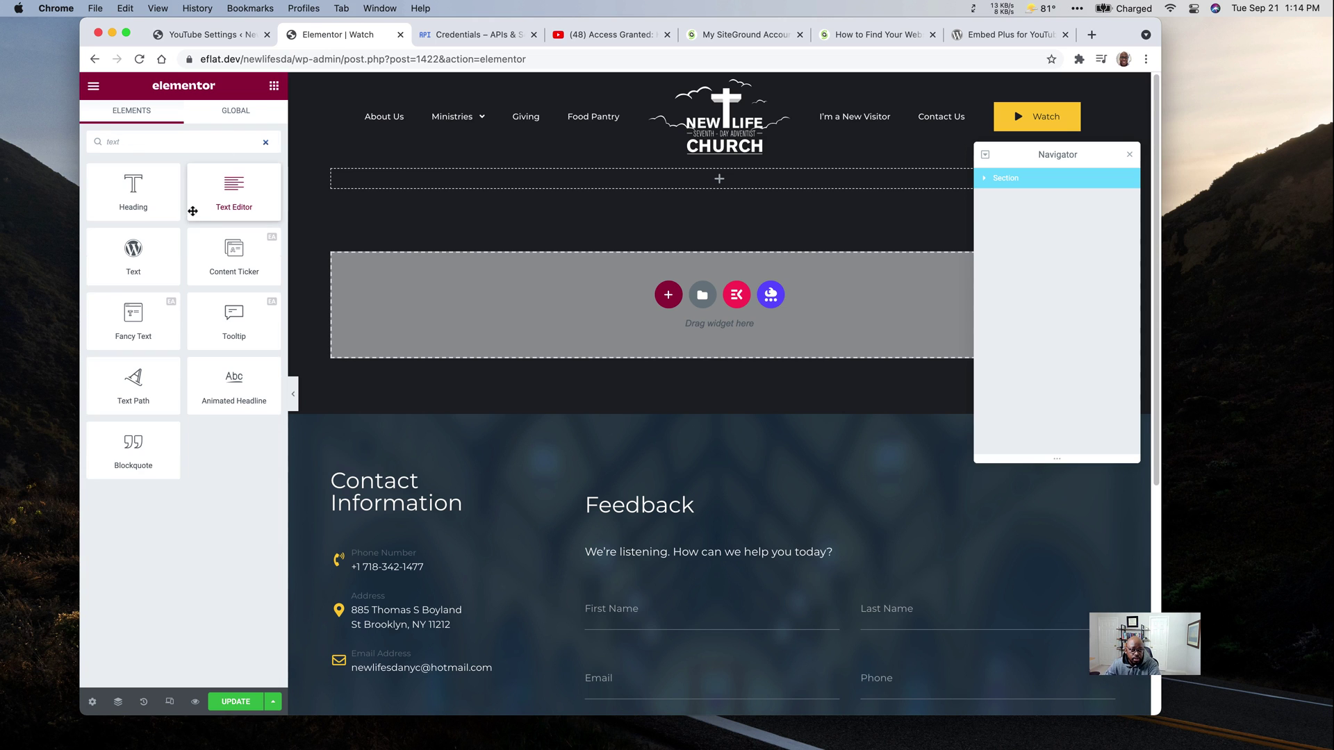
left_click_drag(226, 198, 694, 185)
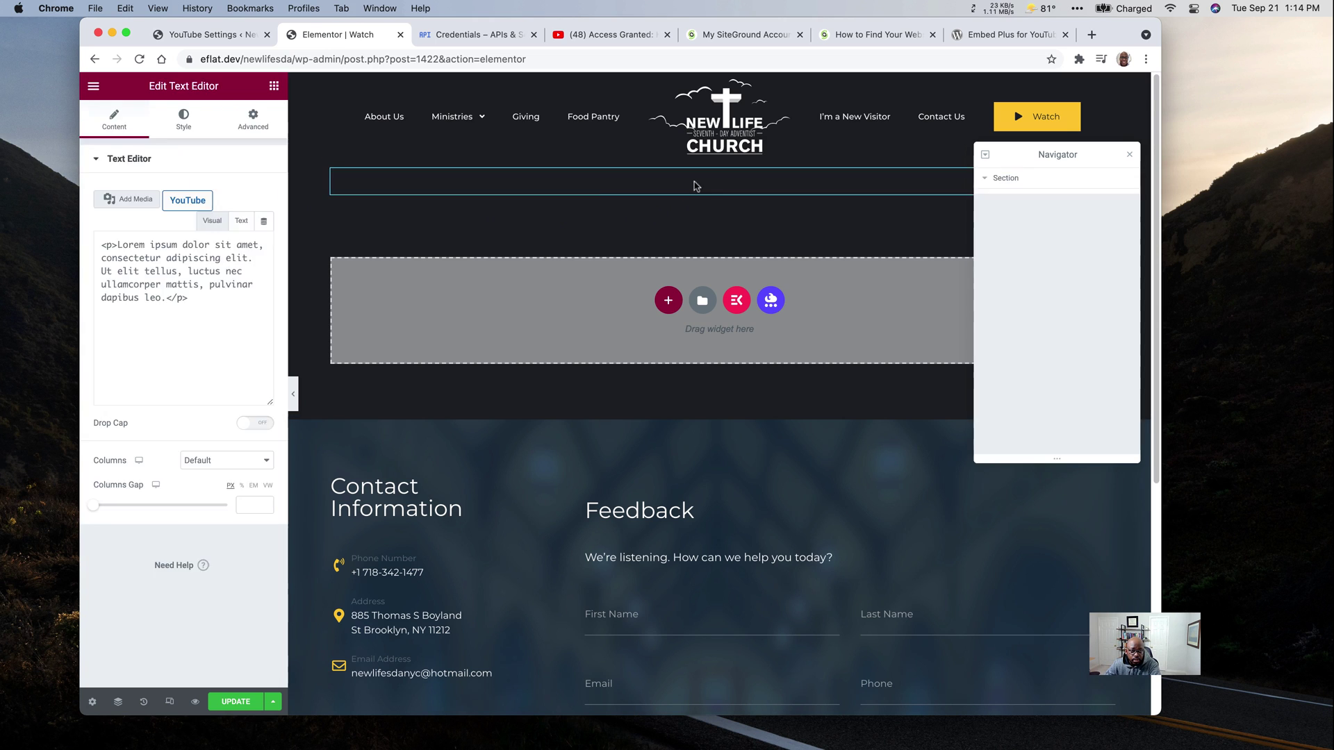
left_click_drag(244, 346, 82, 301)
key("BackSpace")
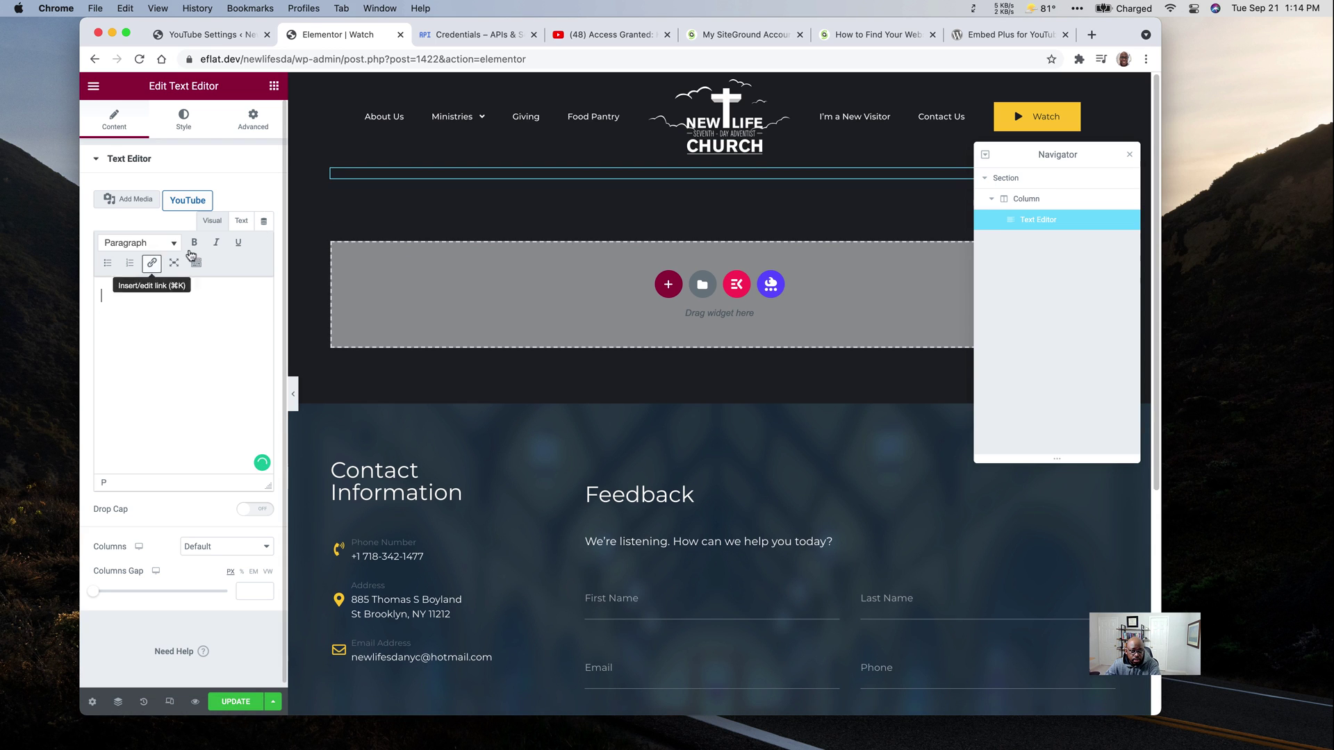
- Open the YouTube embedding wizard for the Text Editor widget and fill the channel link under the channel-based livestream option with the copied text
left_click(187, 201)
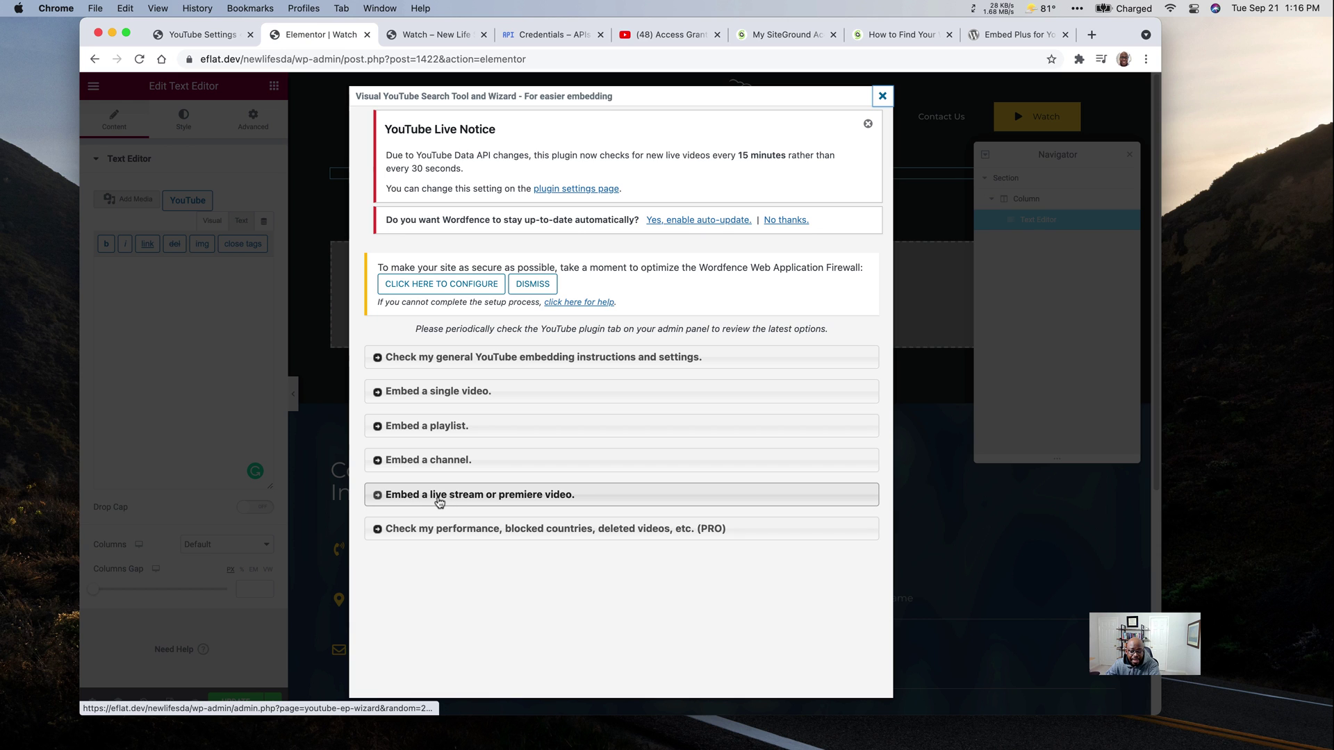
left_click(440, 502)
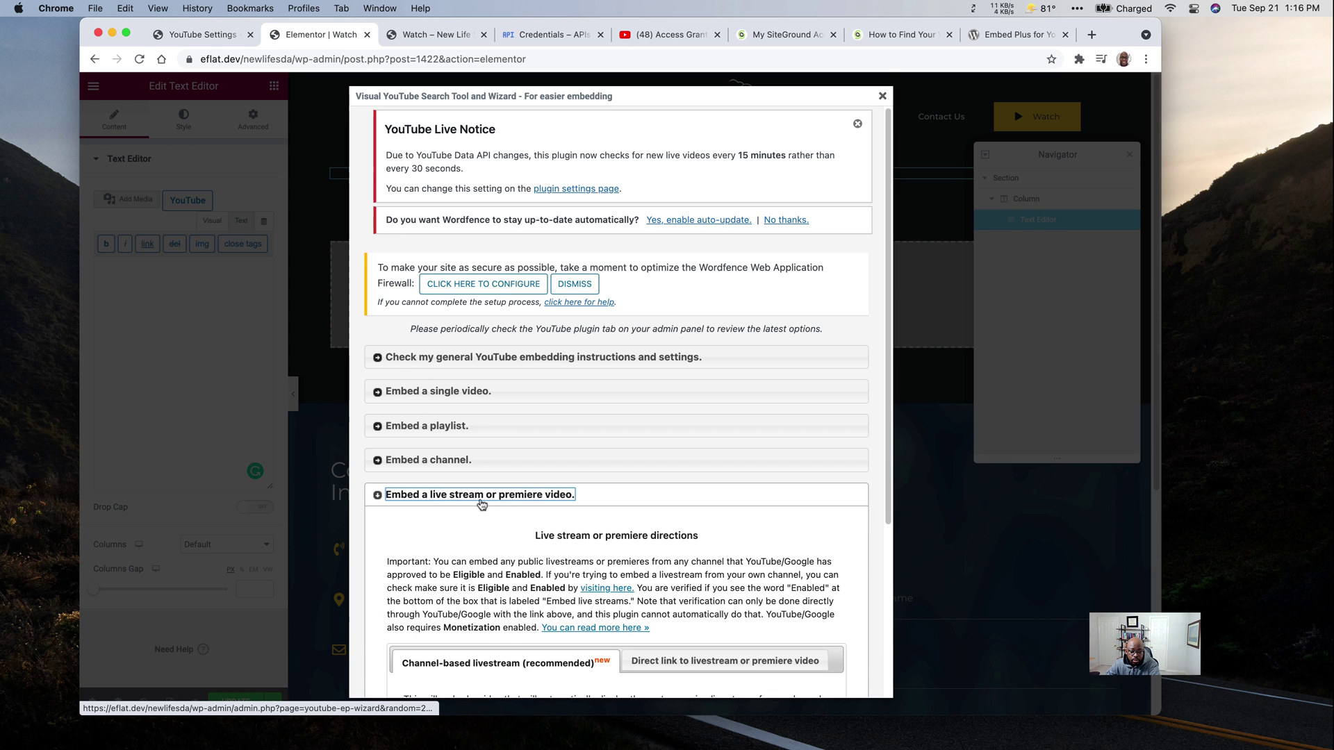
scroll(439, 501, "down", 5)
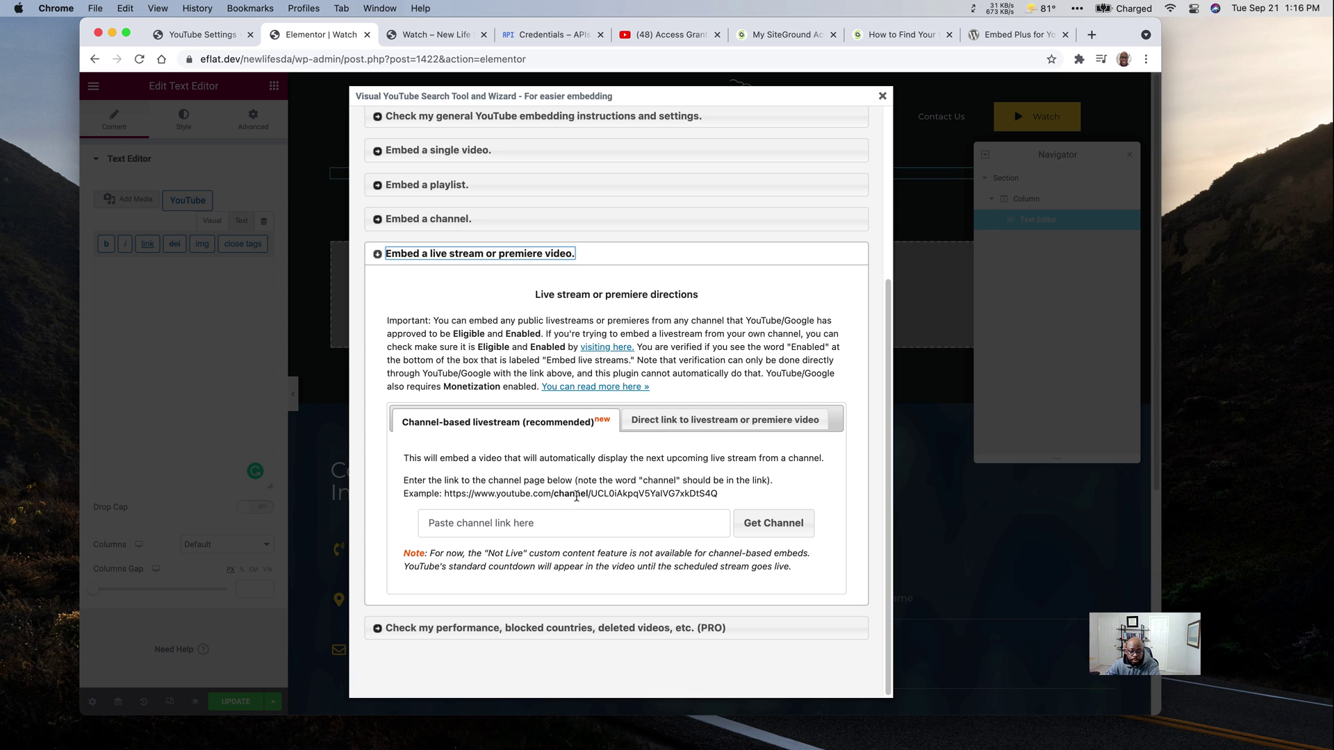
left_click(432, 524)
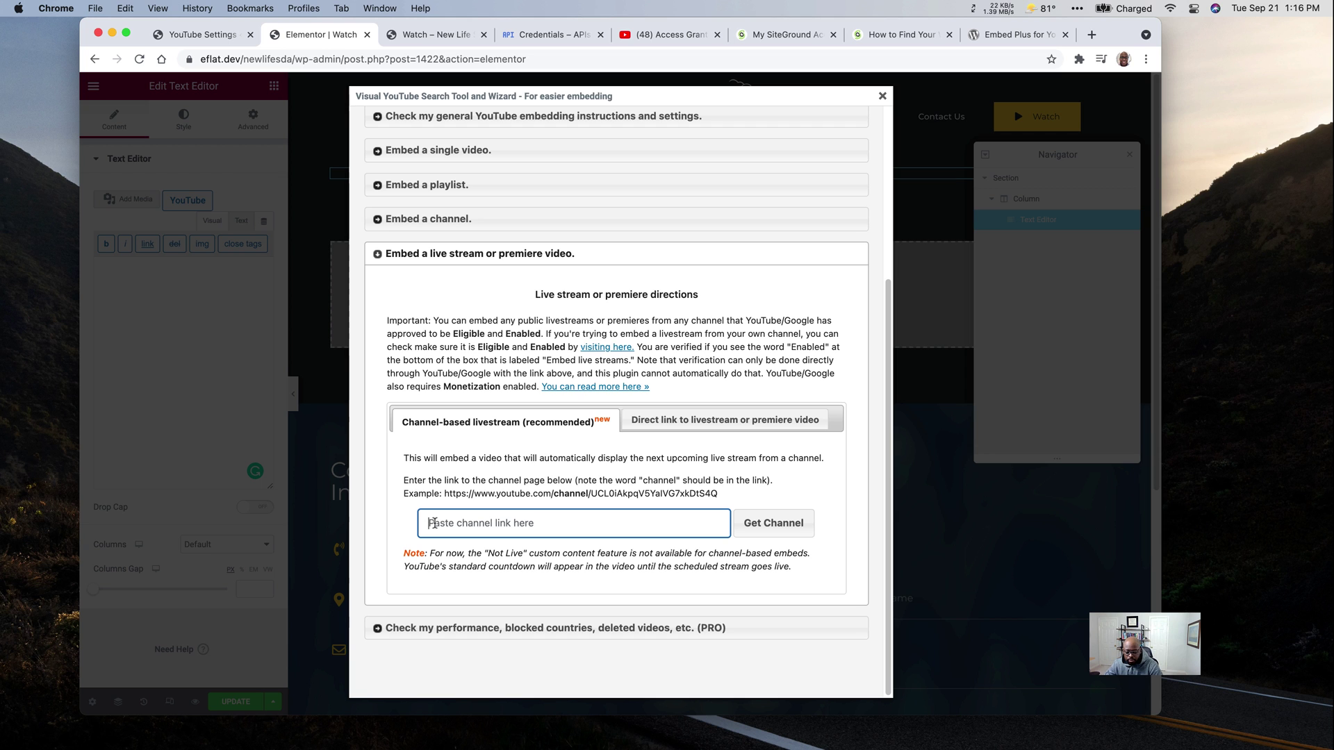
key("super+v")
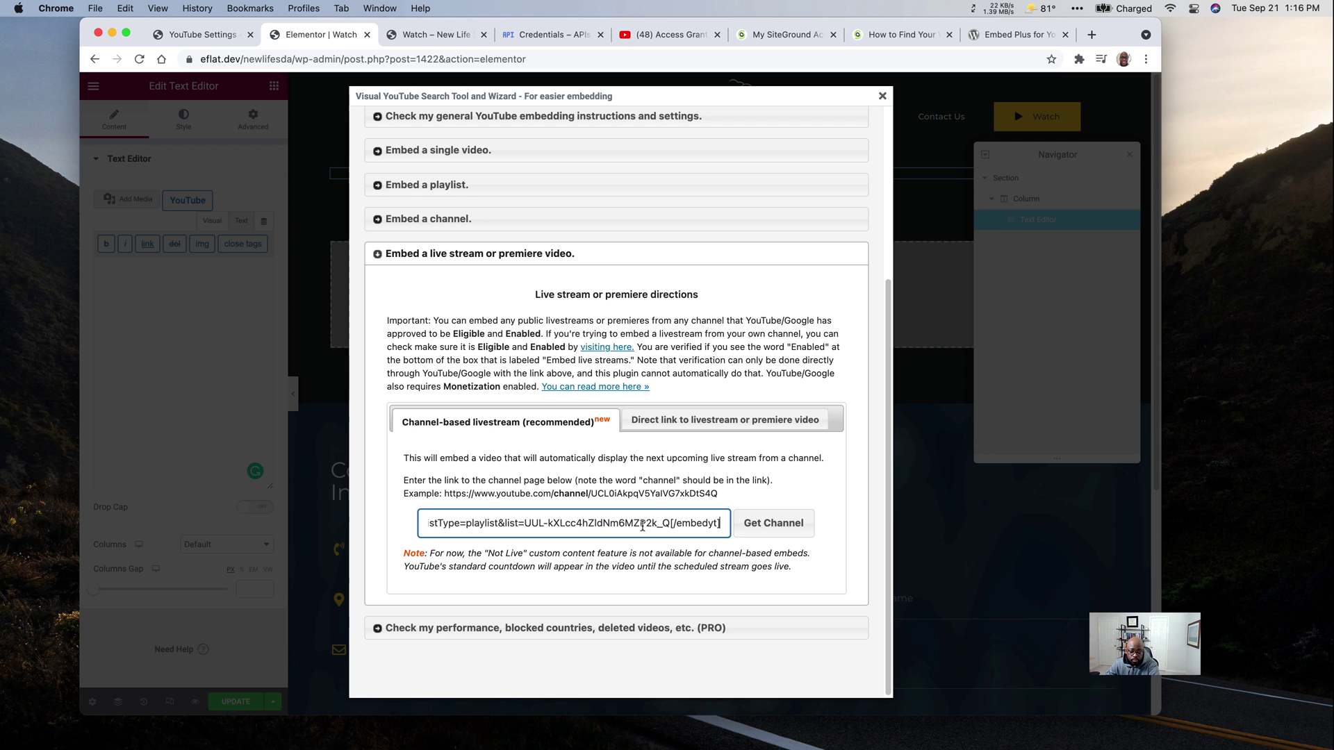
- Switch to the YouTube video page, go to the New Life SDA Church channel and copy the channel page's URL
left_click(665, 35)
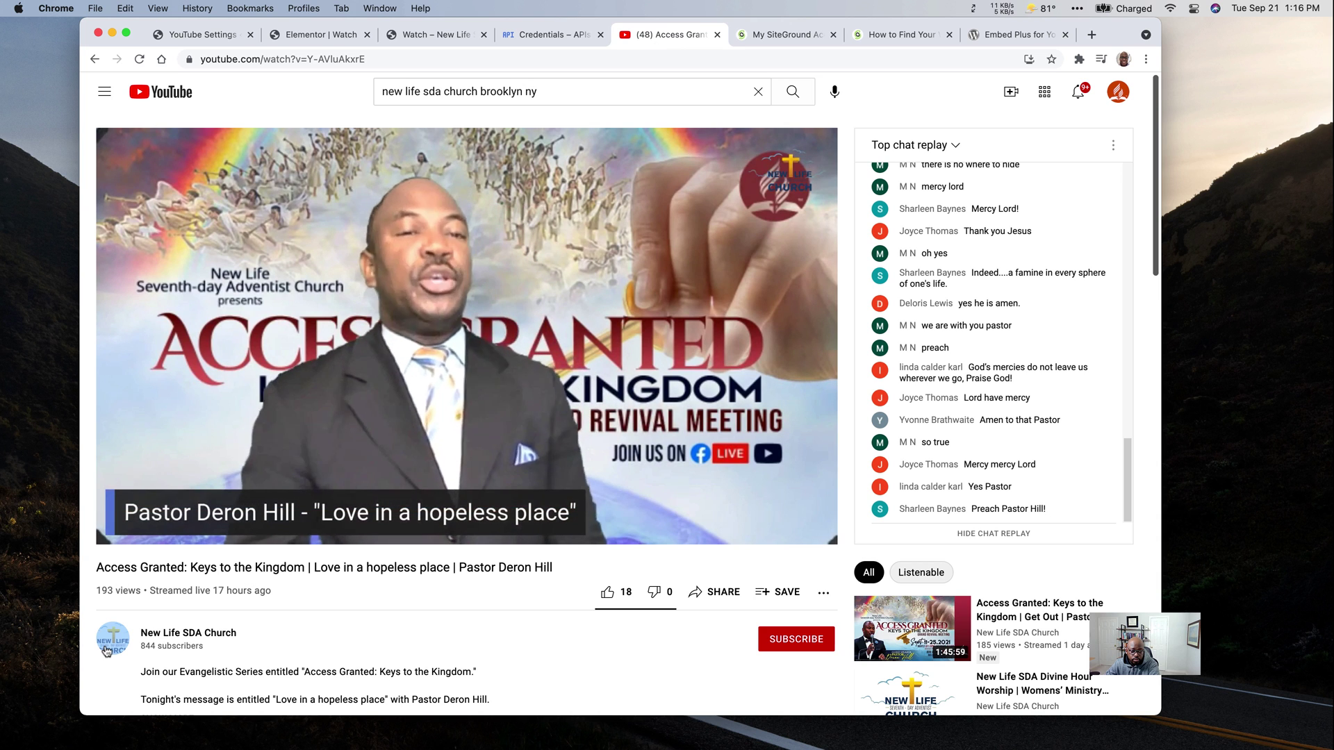
right_click(111, 655)
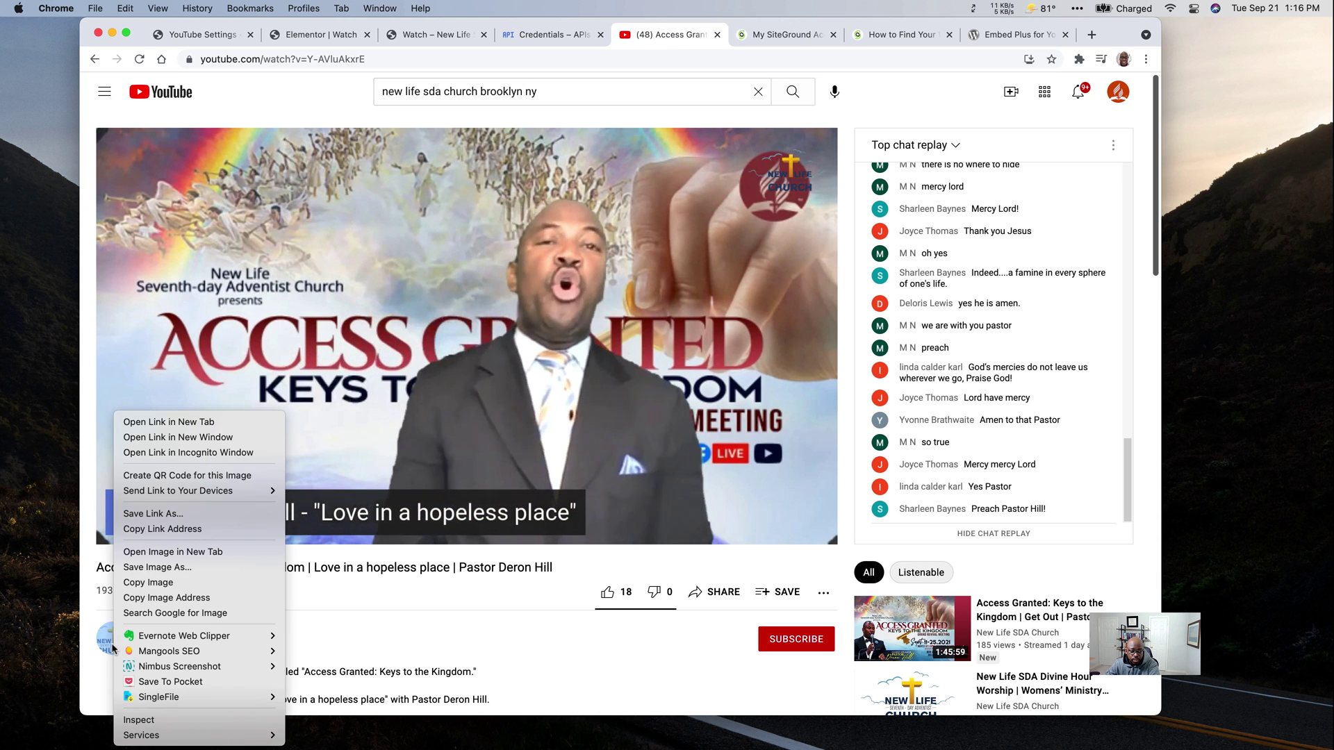
mouse_move(131, 651)
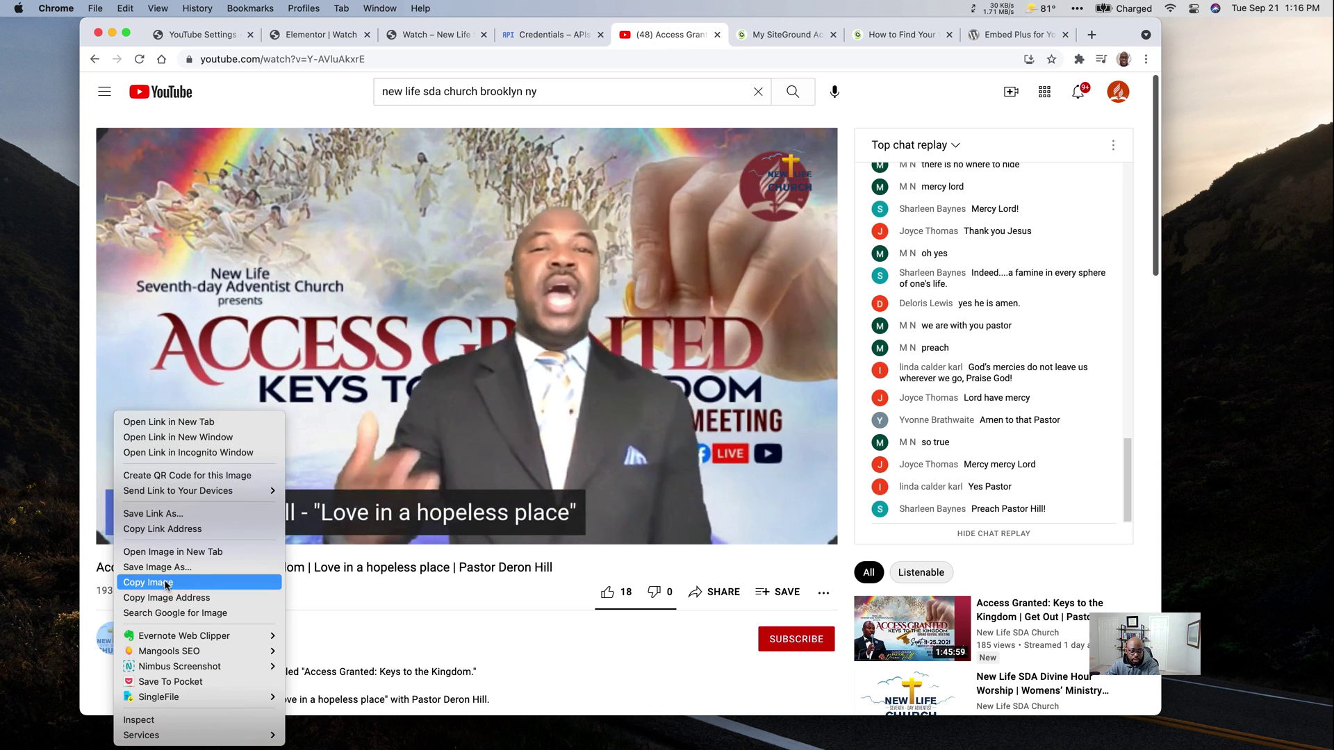
left_click(162, 532)
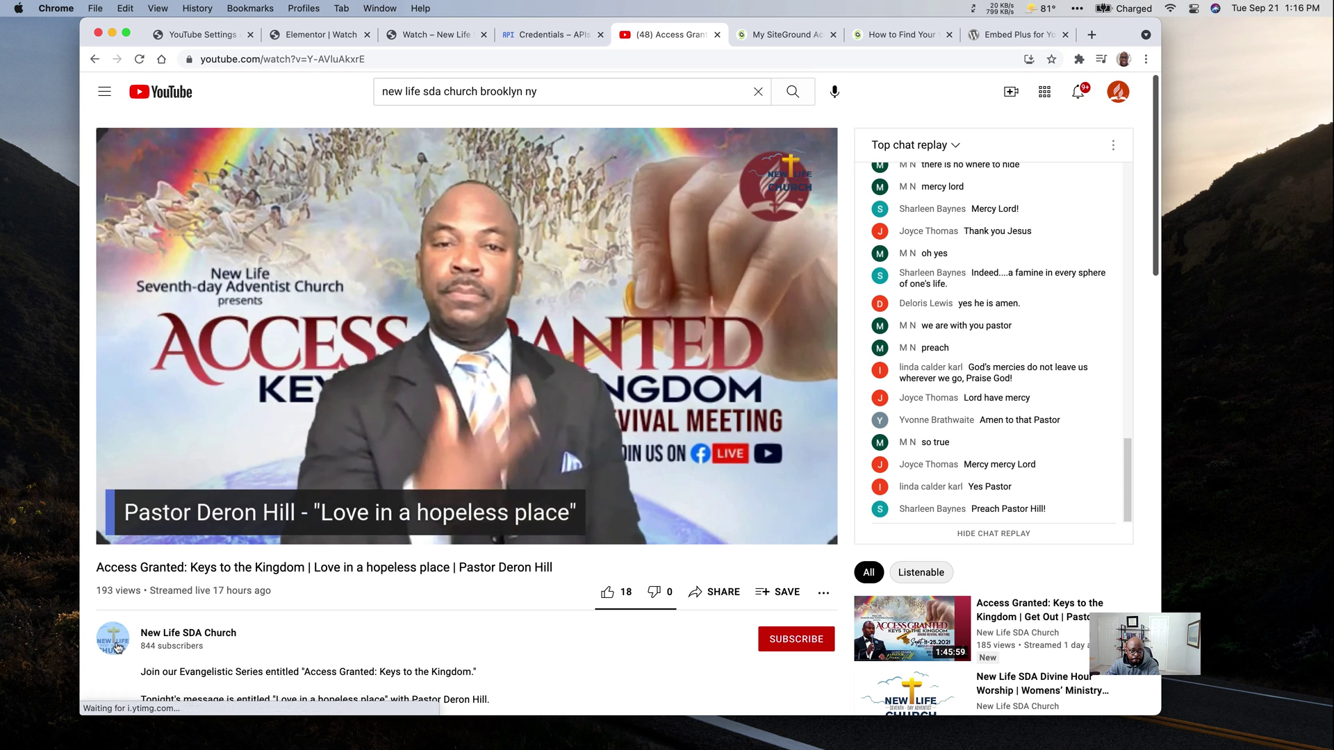
left_click(117, 648)
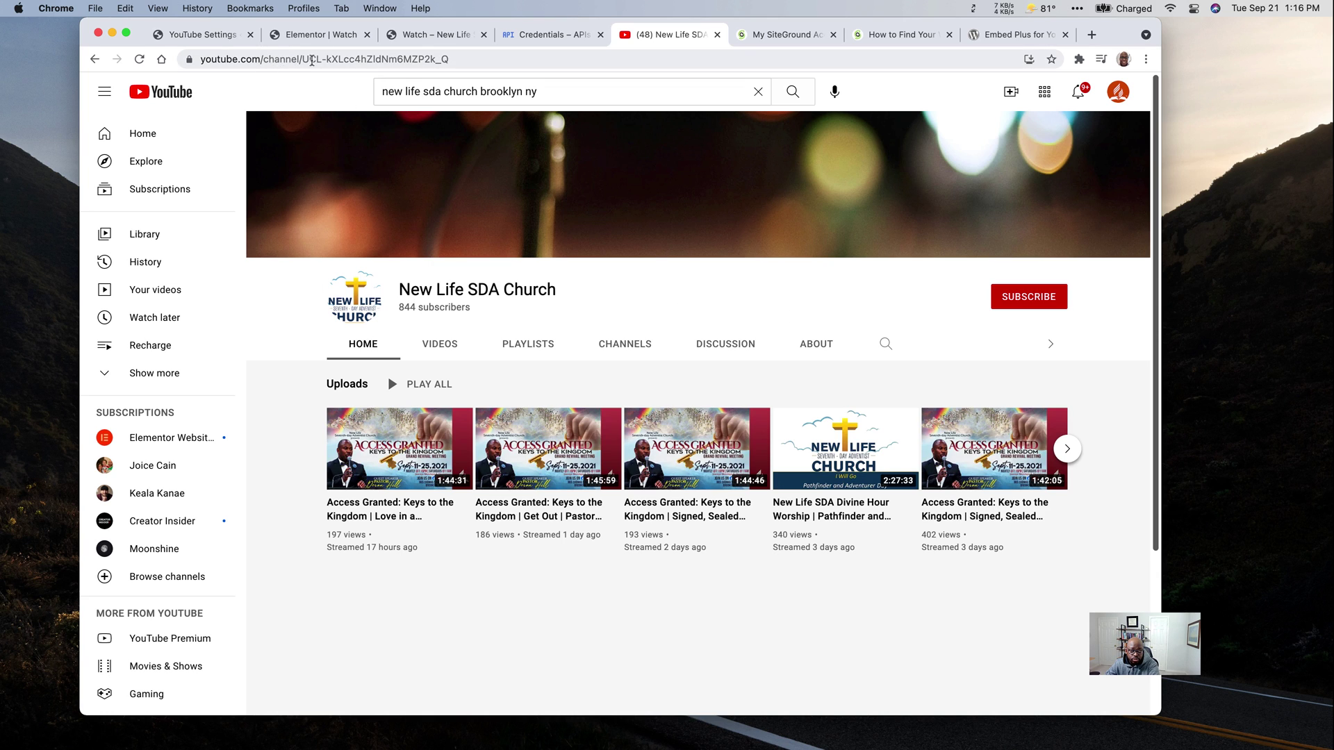
left_click(278, 61)
key("super+c")
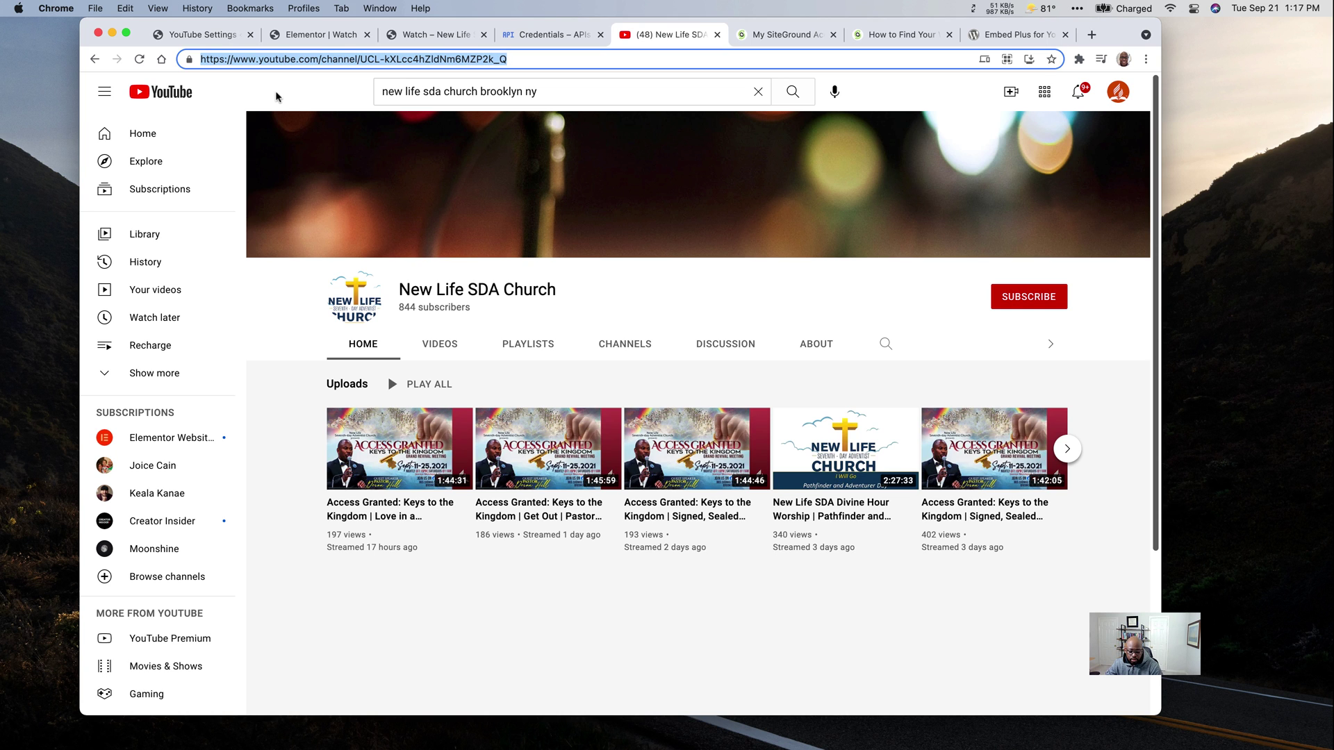
- Return to the wizard in the Elementor editor, replace the channel link with the copied channel URL and get the channel
left_click(306, 34)
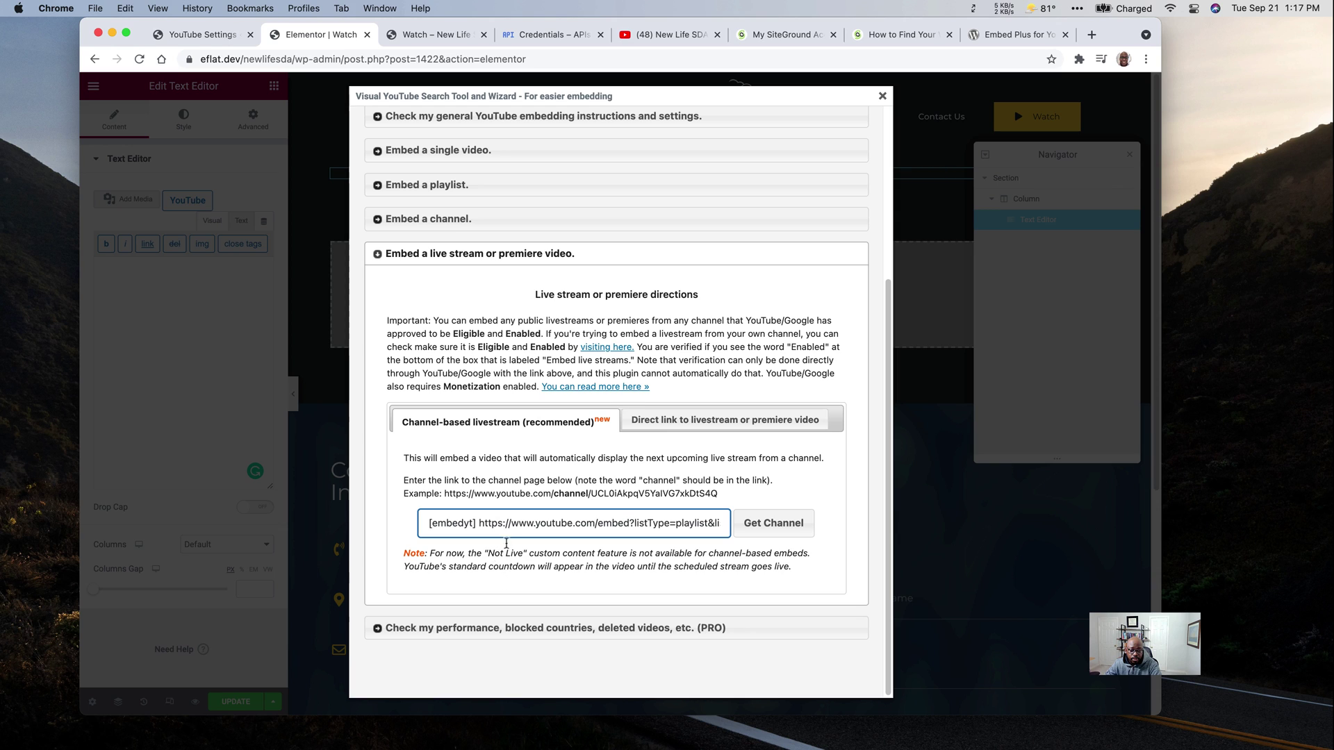
triple_click(505, 520)
key("BackSpace")
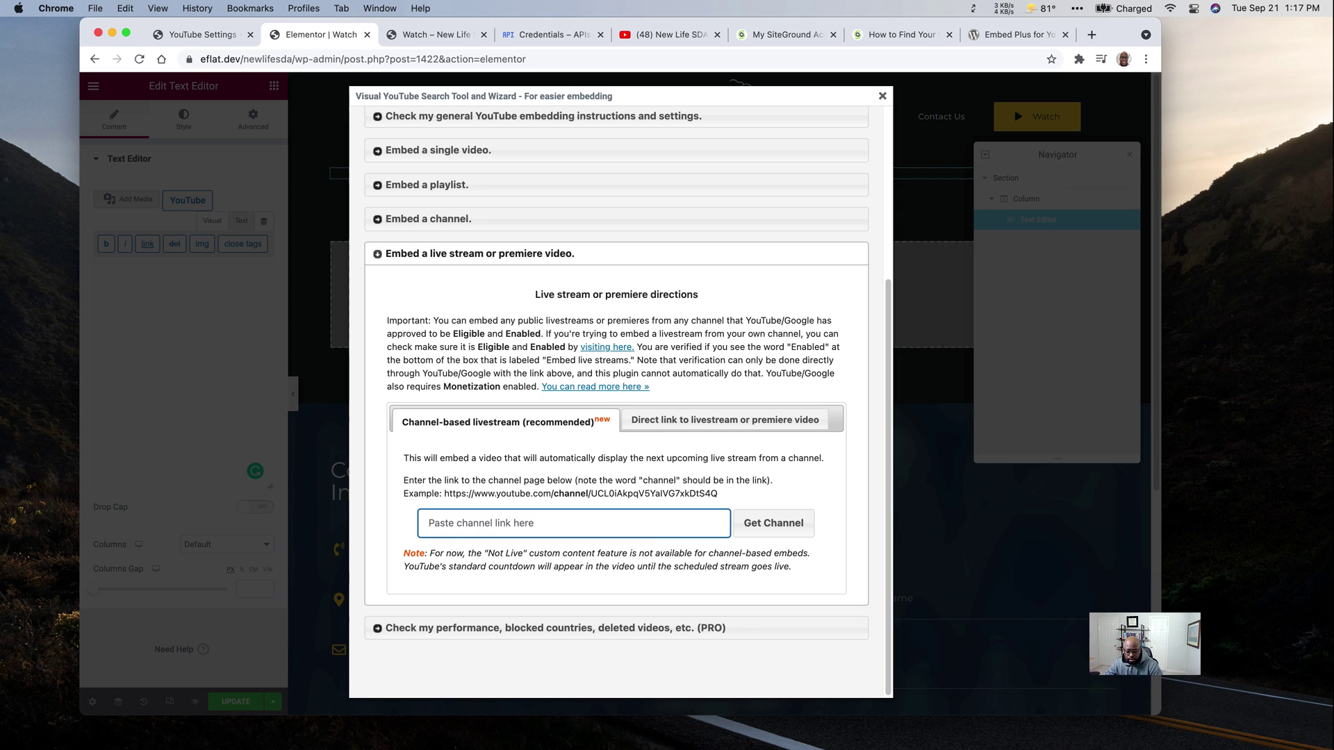
key("super+v")
left_click(771, 525)
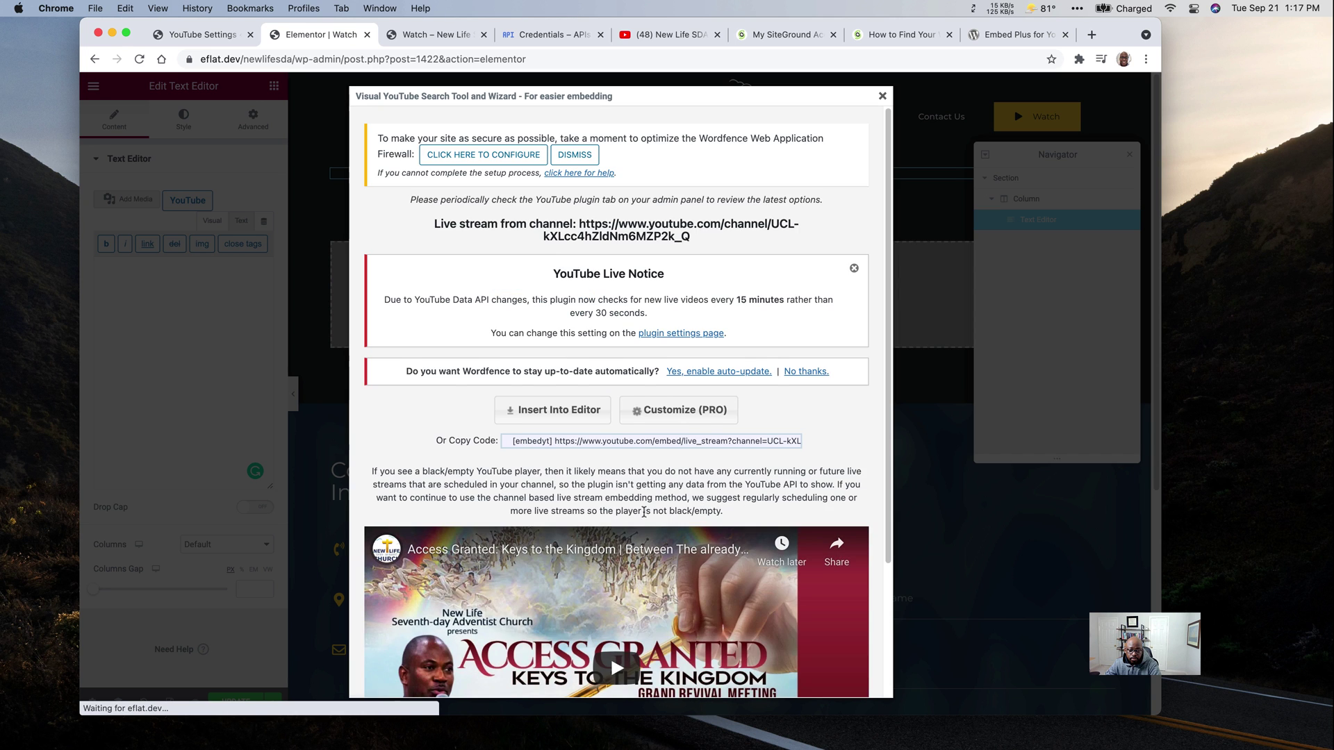
- Copy the generated [embedyt] live_stream code, close the wizard and paste the code into the Text Editor widget's content
scroll(722, 526, "down", 5)
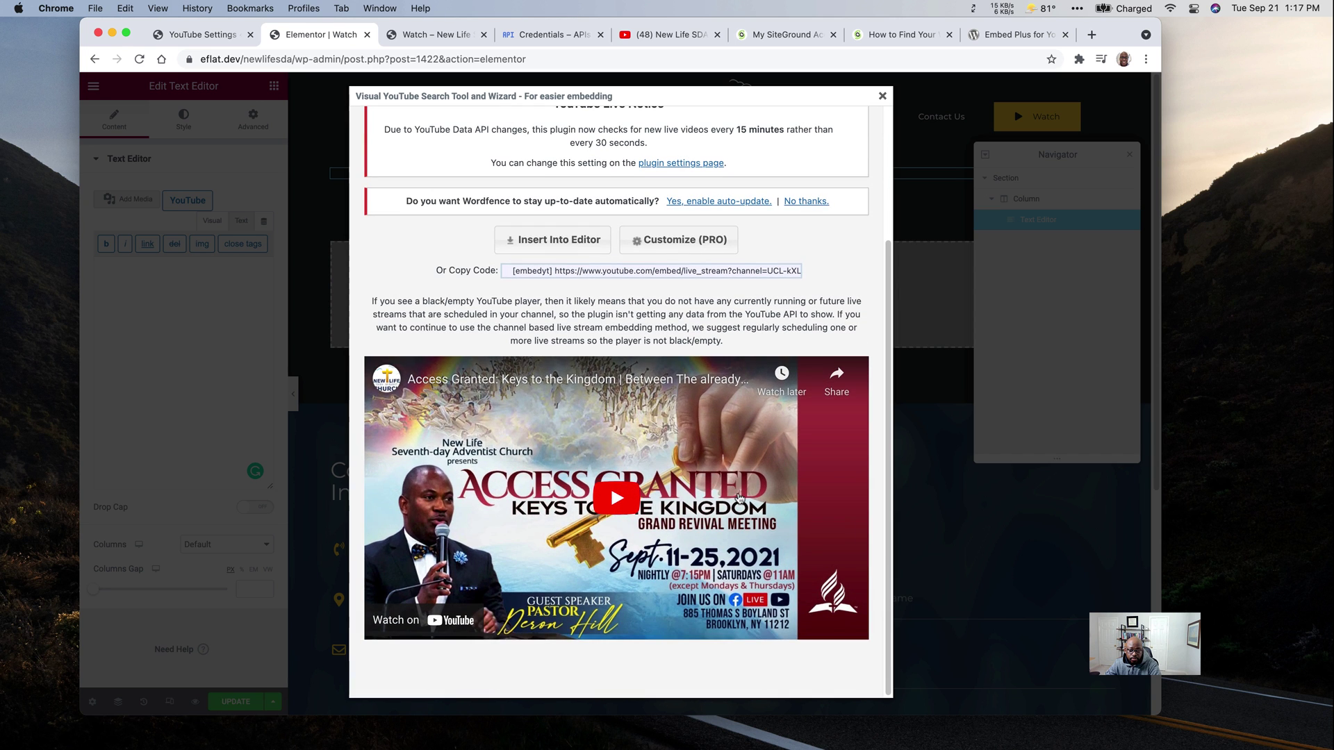
left_click(546, 271)
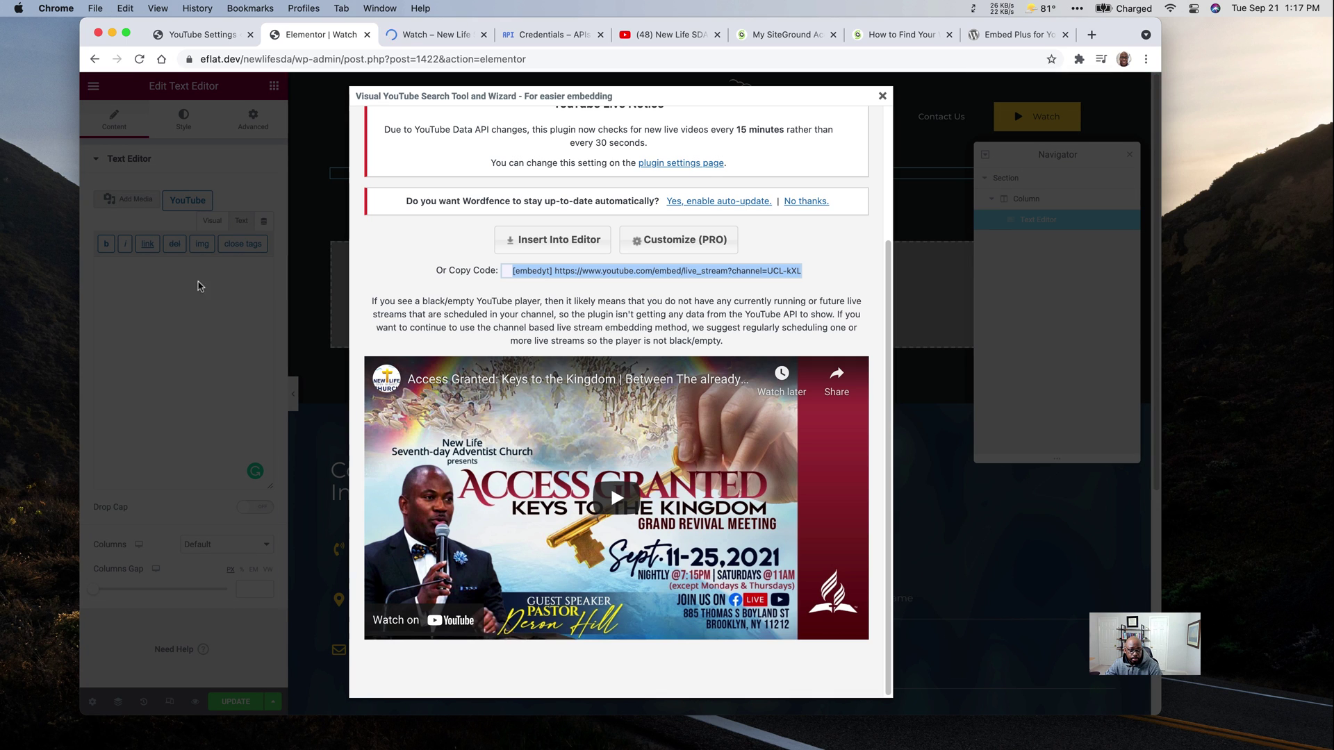
left_click(180, 319)
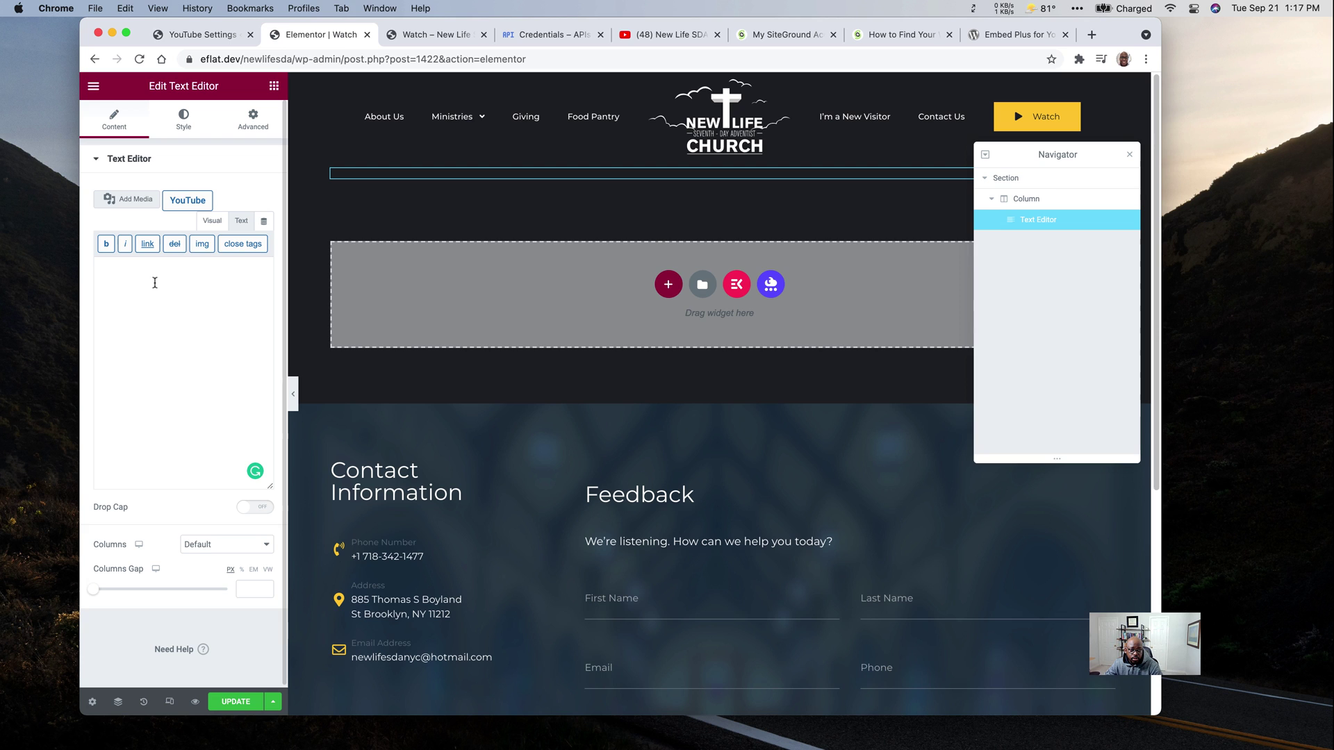
type("[embedyt] https://www.youtube.com/embed/live_stream?channel=UCL-kXLcc4hZldNm6MZP2k_Q[/embedyt]")
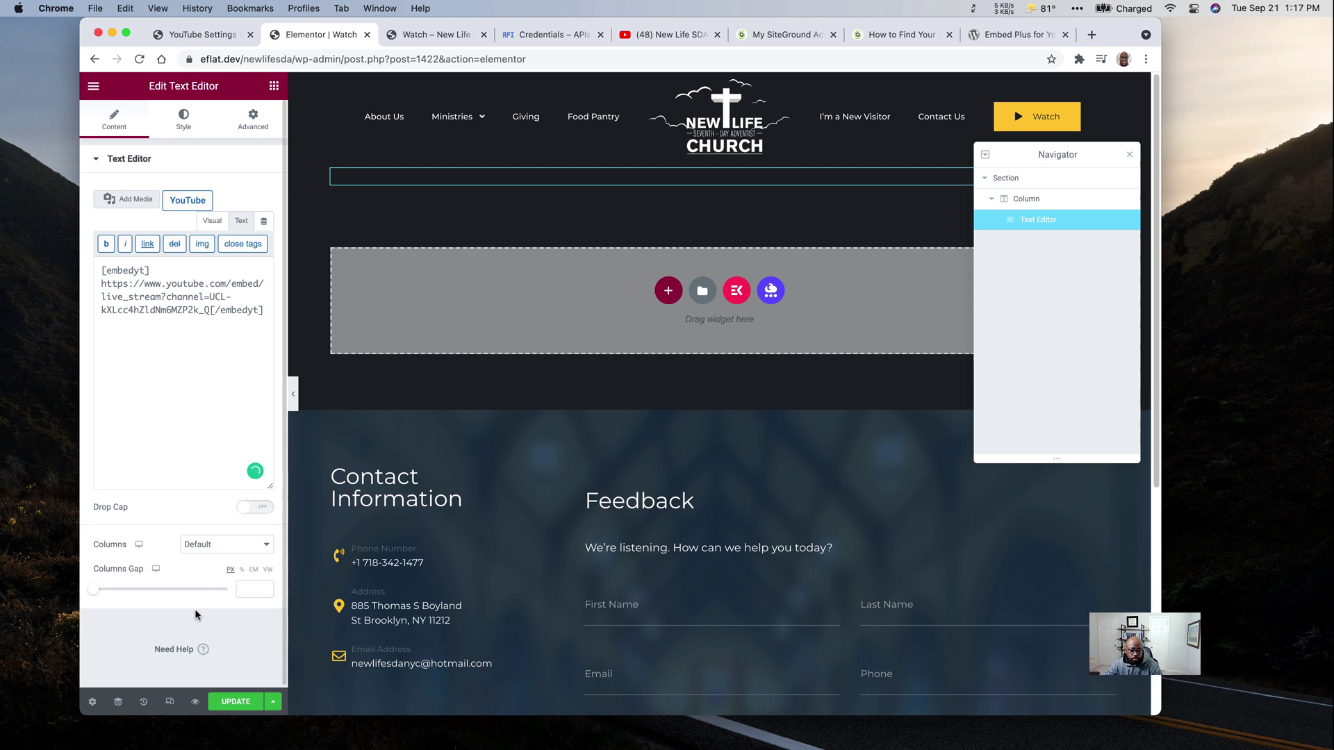